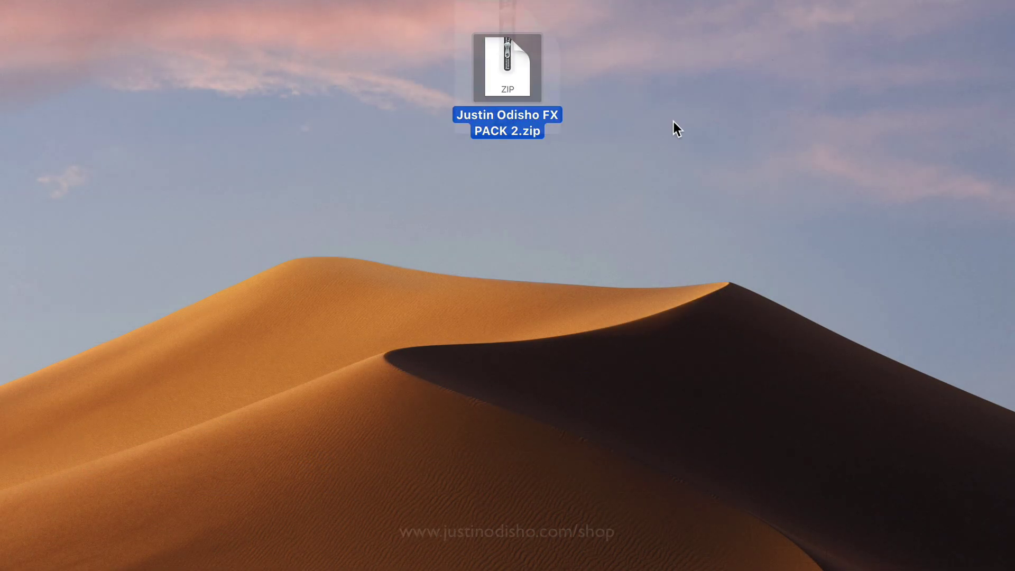
Step: Extract the FX PACK 2 zip and select the .prfpset preset file in its folder
{"action": "mouse_move", "coordinate": [518, 74]}
{"action": "left_mouse_down"}
{"action": "mouse_move", "coordinate": [457, 74]}
{"action": "mouse_move", "coordinate": [468, 75]}
{"action": "left_mouse_up"}
{"action": "double_click", "coordinate": [563, 72]}
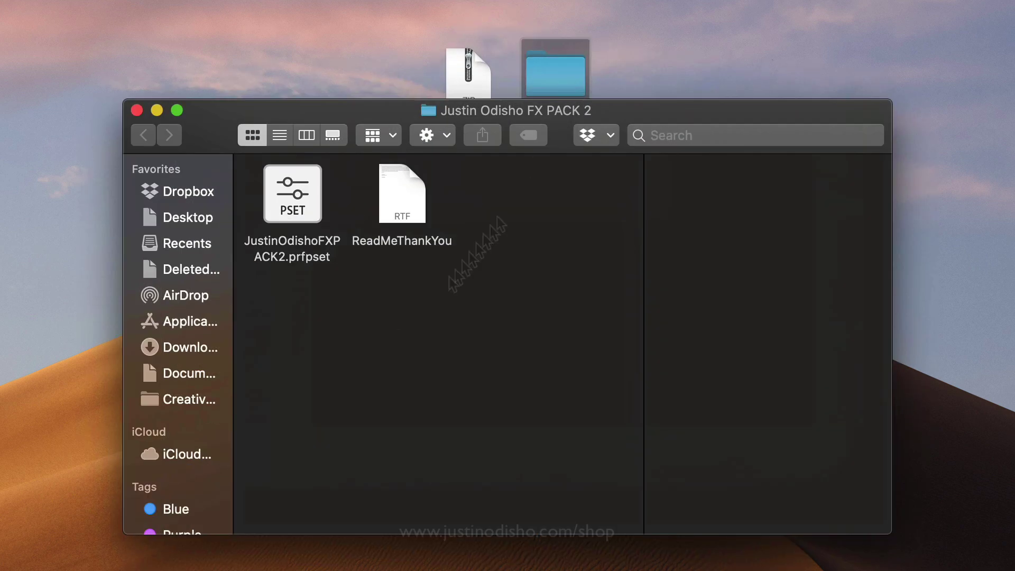
{"action": "left_click", "coordinate": [319, 195]}
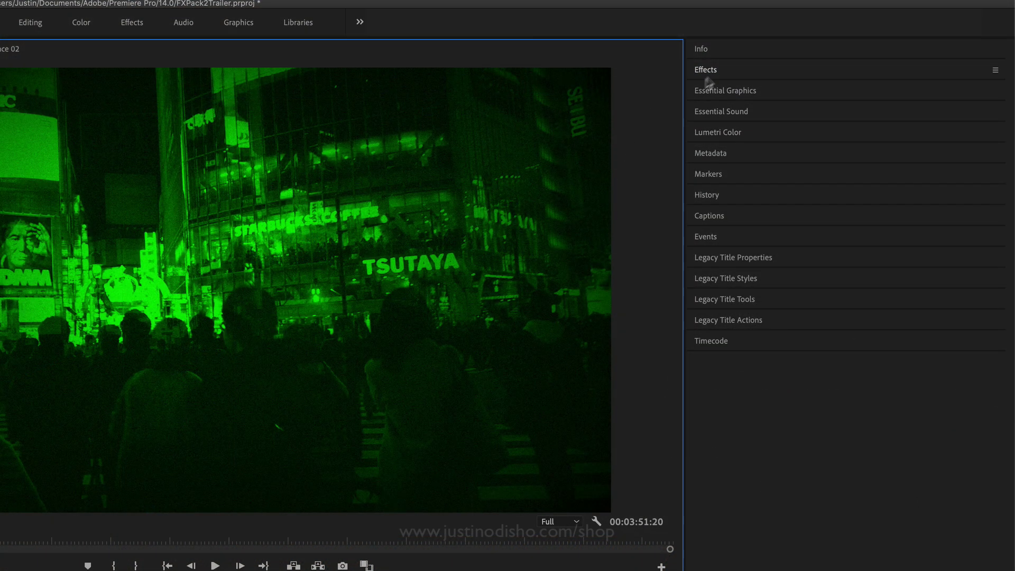
Step: Import JustinOdishoFXPACK2.prfpset into the Effects panel's Presets with Import Presets
{"action": "left_click", "coordinate": [716, 73]}
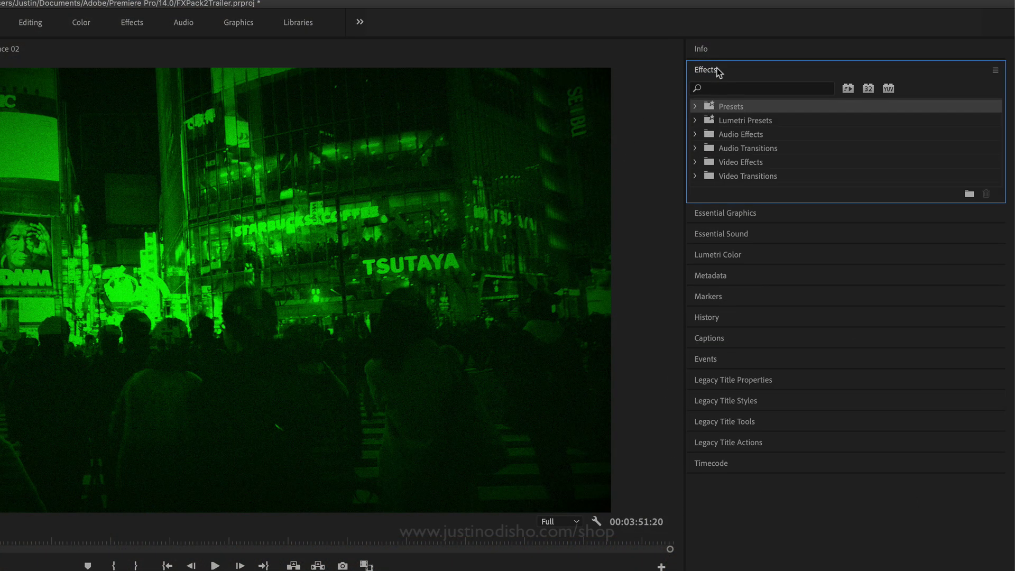
{"action": "right_click", "coordinate": [720, 108]}
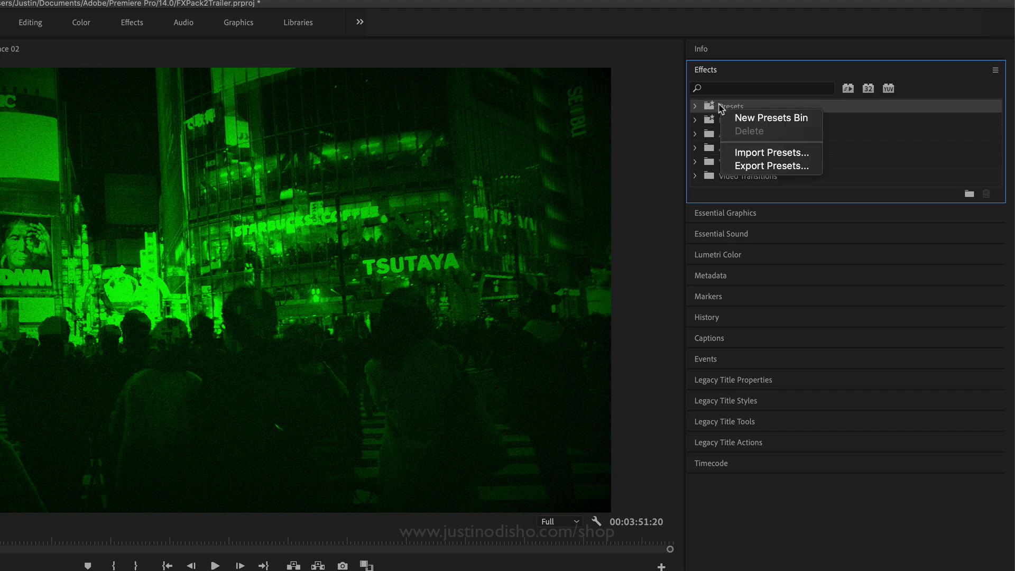
{"action": "left_click", "coordinate": [743, 153]}
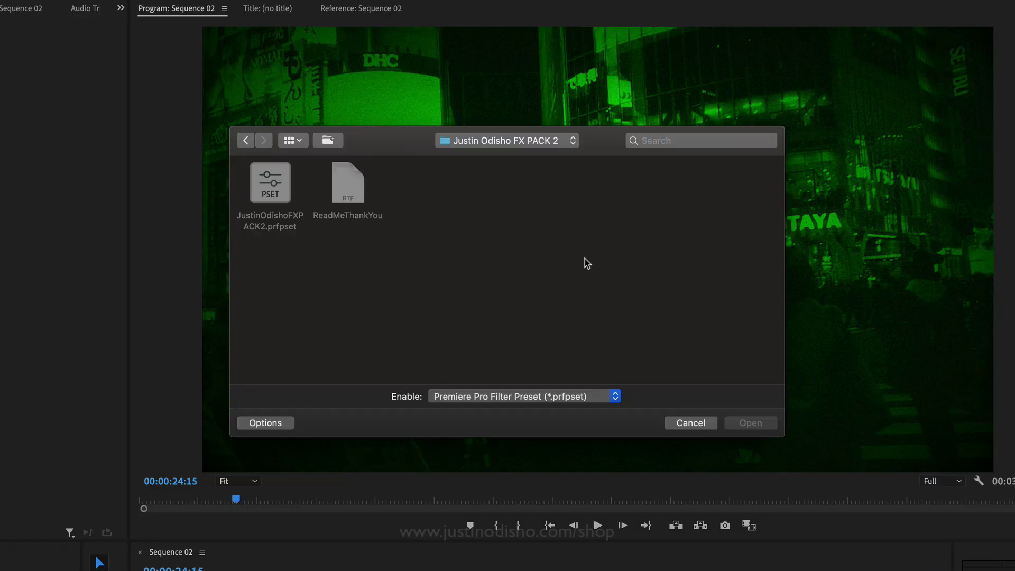
{"action": "left_click", "coordinate": [289, 188]}
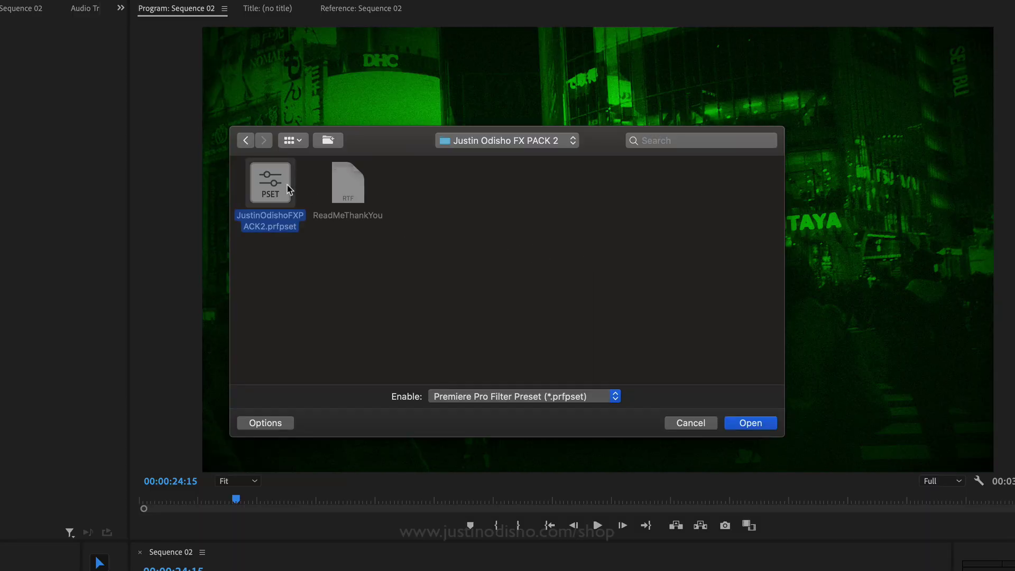
{"action": "left_click", "coordinate": [751, 423]}
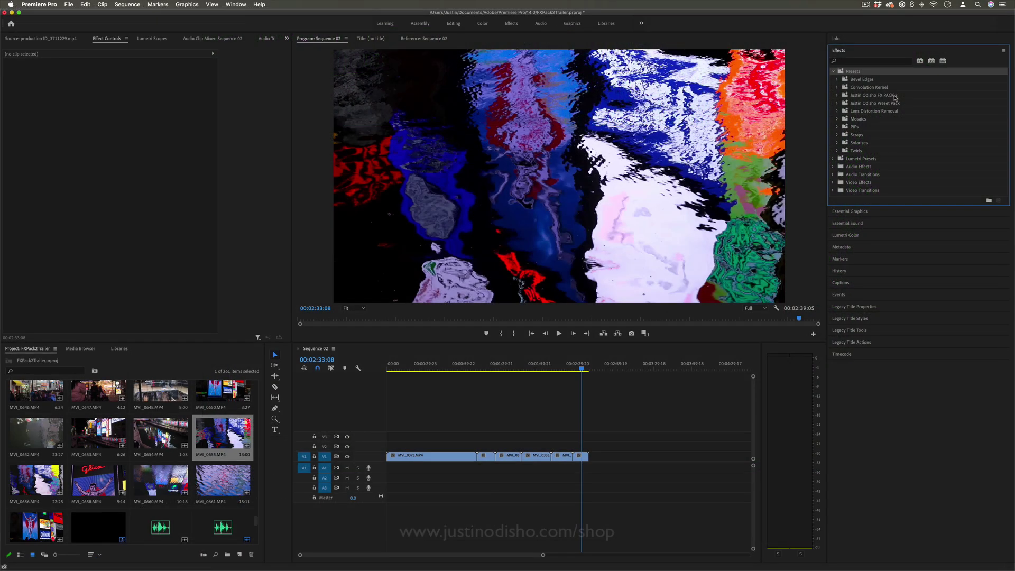
Step: Expand the FX PACK 2 preset bin to list presets such as Binoculars, Inset Boxes and Ink Blot
{"action": "left_click", "coordinate": [888, 96]}
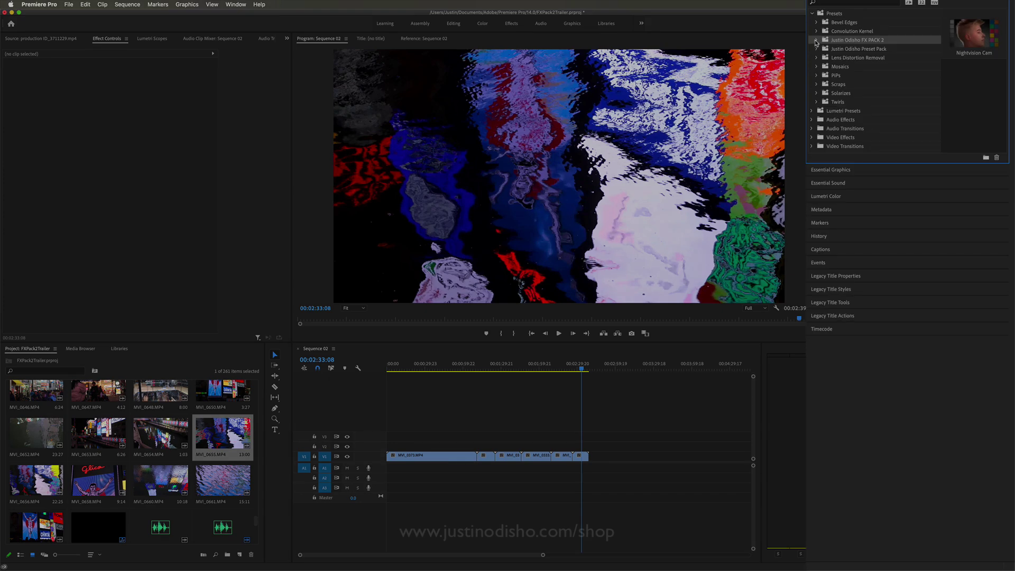
{"action": "left_click", "coordinate": [817, 40]}
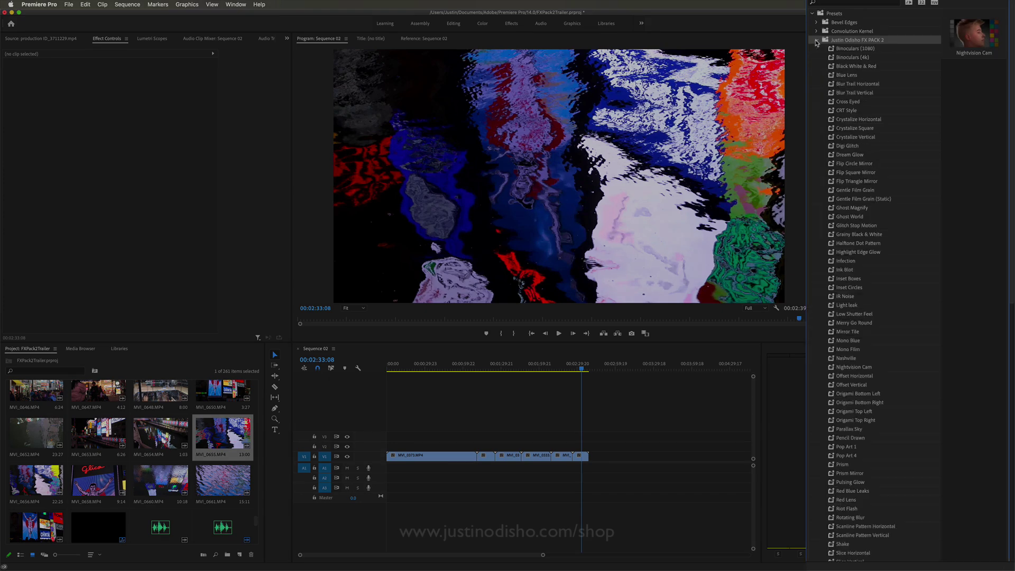
{"action": "left_click", "coordinate": [858, 49]}
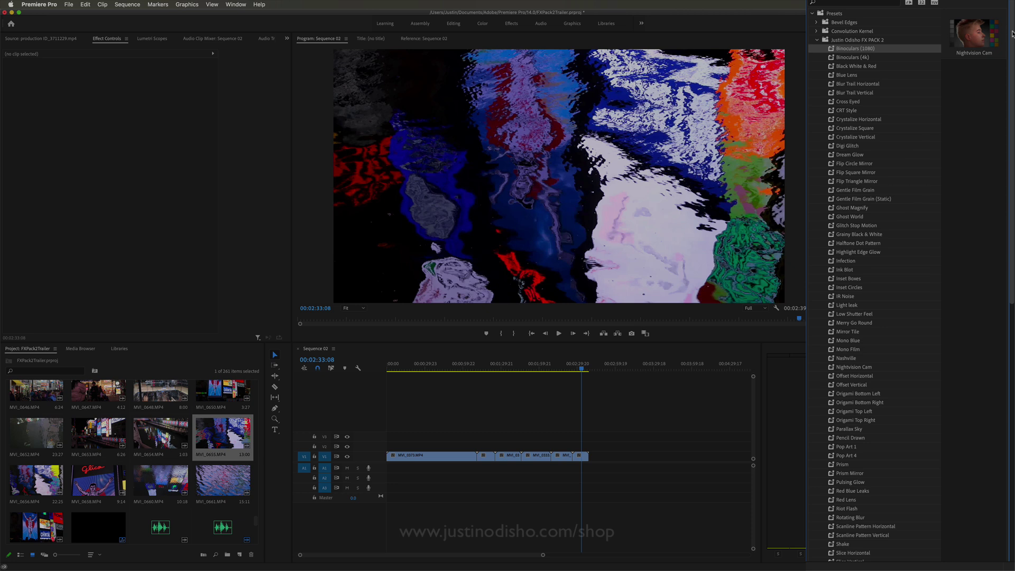
{"action": "mouse_move", "coordinate": [1010, 36]}
{"action": "left_mouse_down"}
{"action": "mouse_move", "coordinate": [1003, 119]}
{"action": "mouse_move", "coordinate": [1004, 106]}
{"action": "left_mouse_up"}
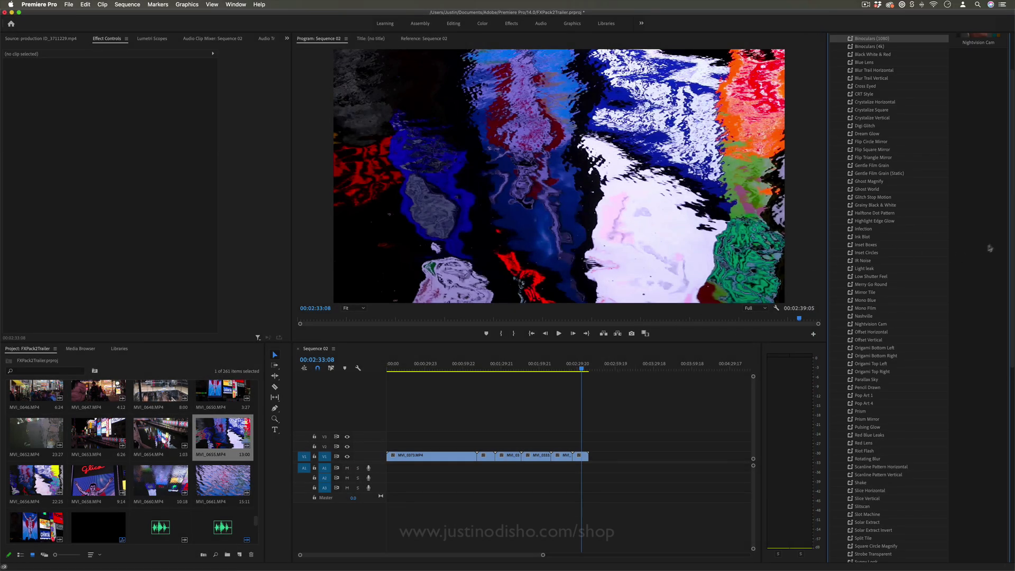
{"action": "left_click_drag", "start_coordinate": [1012, 238], "coordinate": [1011, 212]}
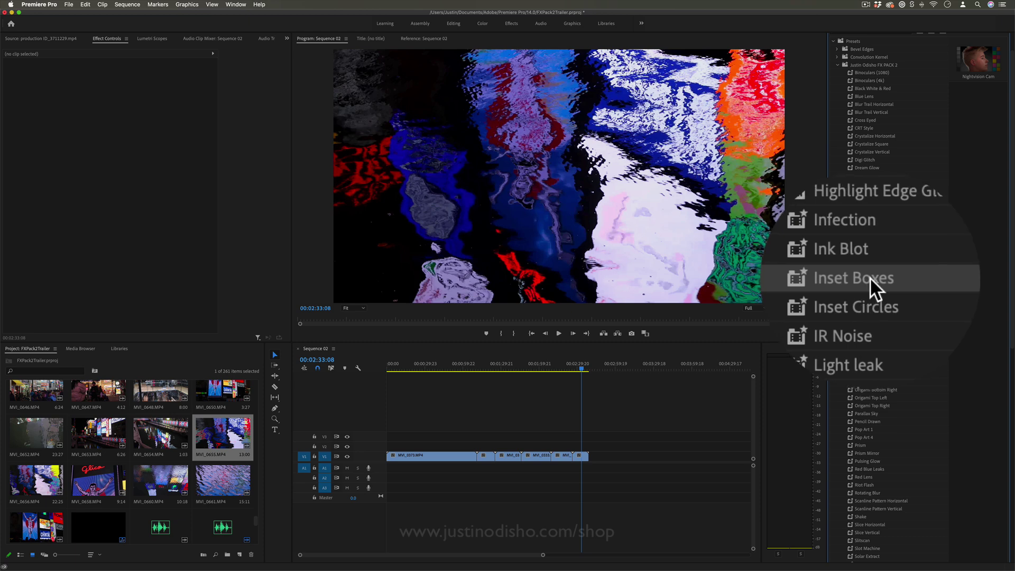
Step: Apply Inset Boxes three times to clip MVI_0655 and play back the repeating insets
{"action": "left_click_drag", "start_coordinate": [870, 277], "coordinate": [580, 458]}
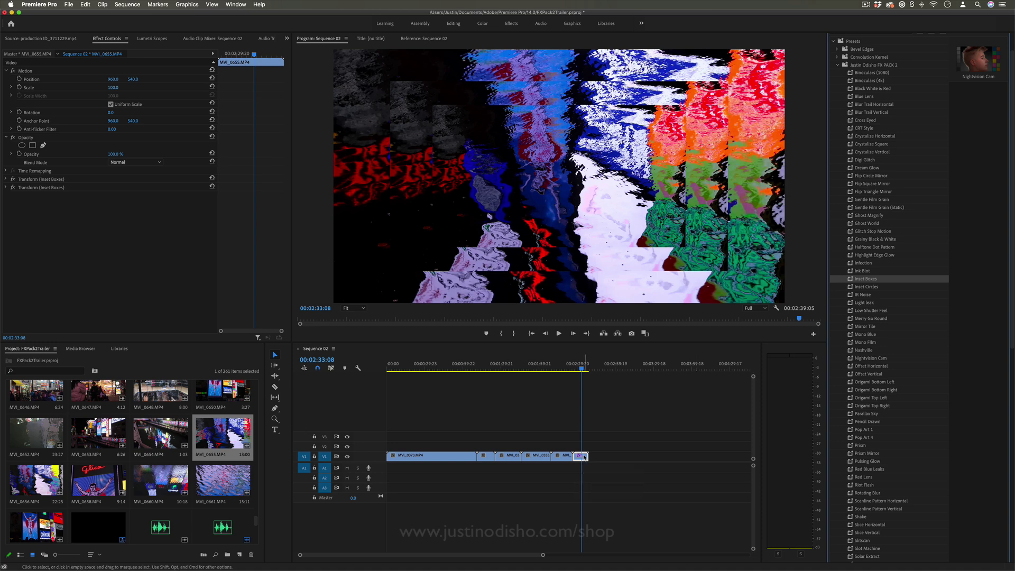
{"action": "left_click_drag", "start_coordinate": [866, 279], "coordinate": [579, 455]}
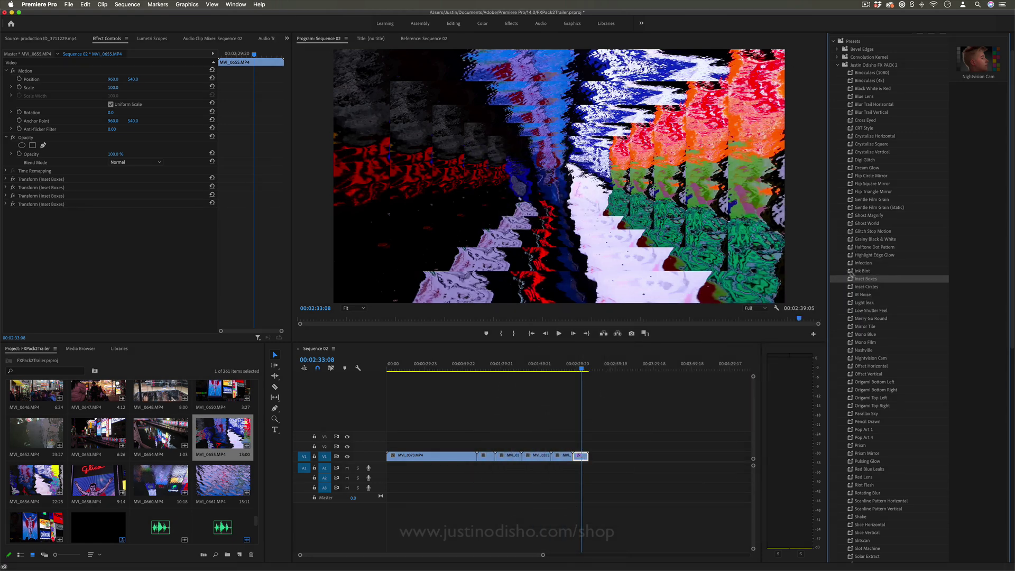
{"action": "left_click_drag", "start_coordinate": [854, 277], "coordinate": [579, 455]}
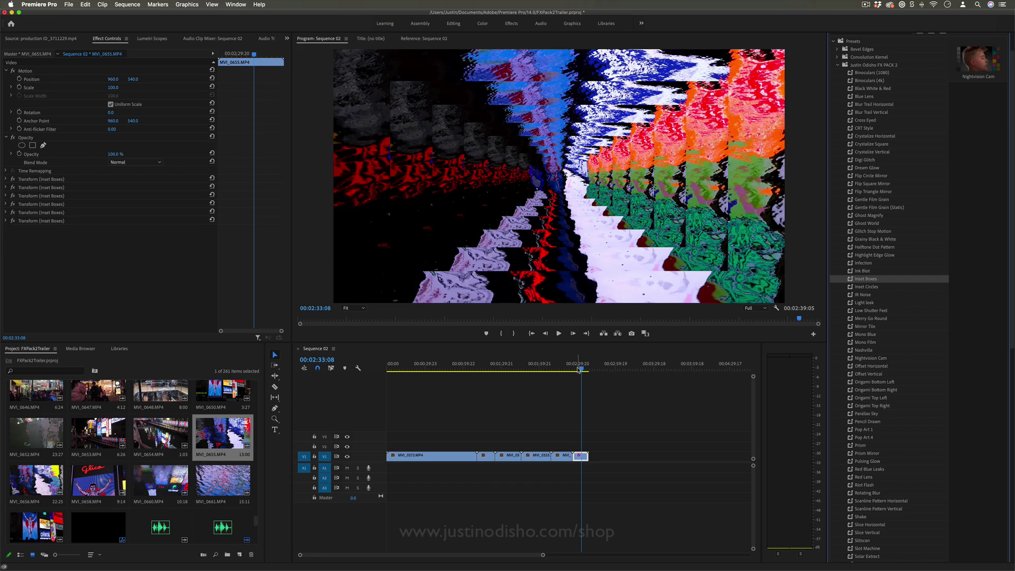
{"action": "left_click_drag", "start_coordinate": [581, 370], "coordinate": [577, 371]}
{"action": "key", "text": "space"}
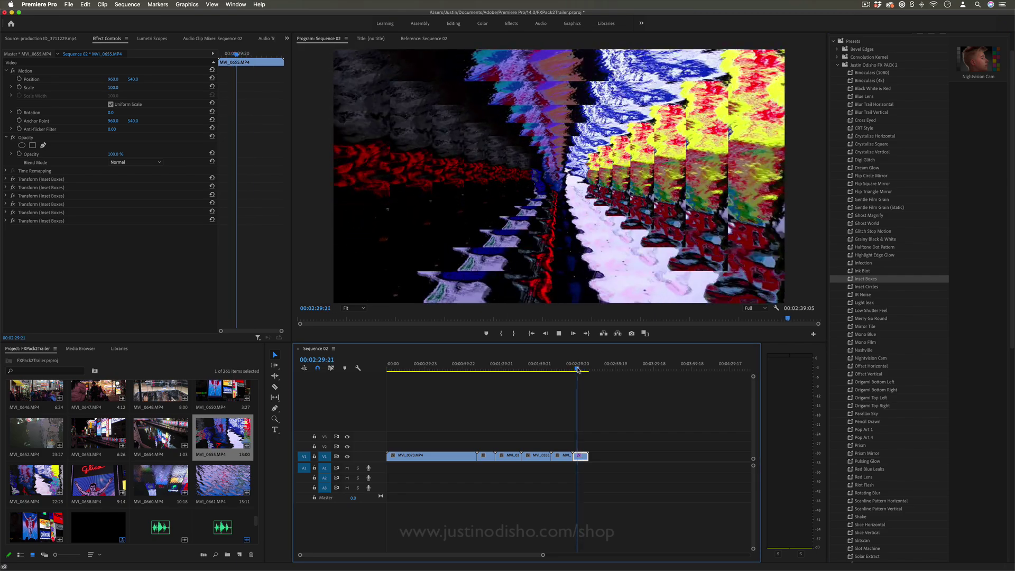
{"action": "left_click", "coordinate": [868, 279]}
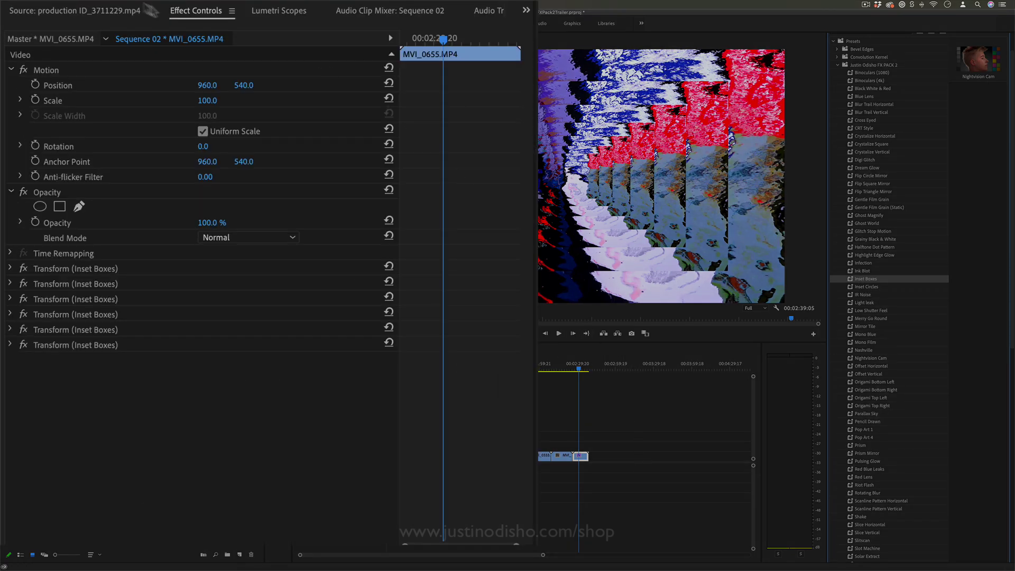
Step: Multi-select the stacked Transform (Inset Boxes) effects on MVI_0655 and delete them
{"action": "left_click", "coordinate": [75, 274]}
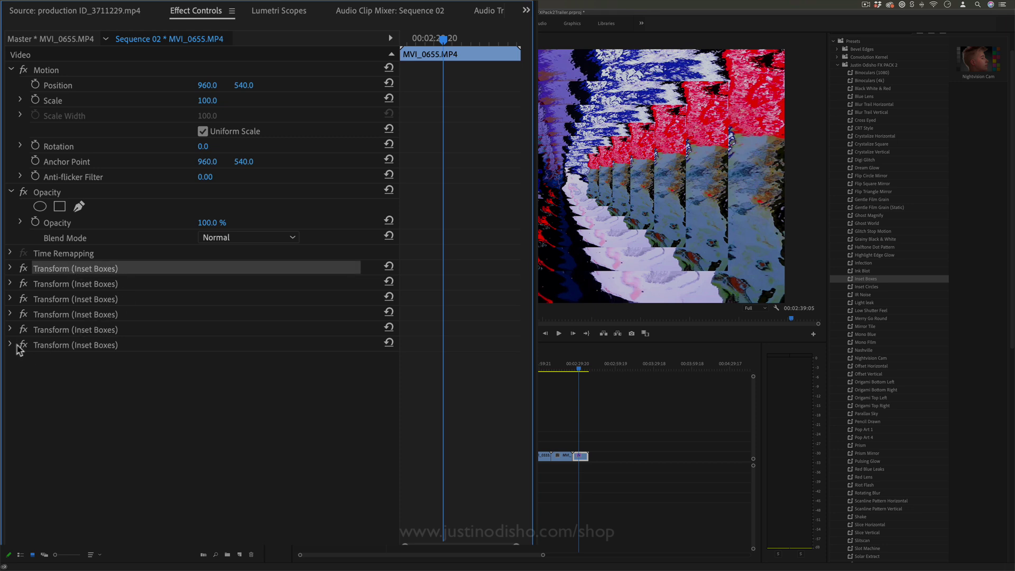
{"action": "left_click", "coordinate": [82, 348]}
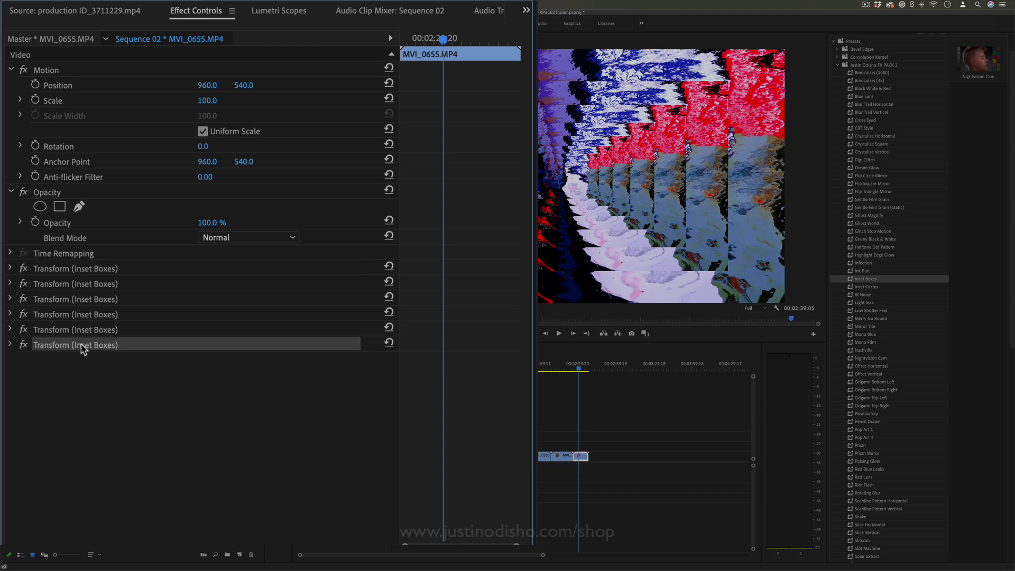
{"action": "left_click", "coordinate": [89, 329], "text": "shift"}
{"action": "left_click", "coordinate": [94, 299], "text": "shift"}
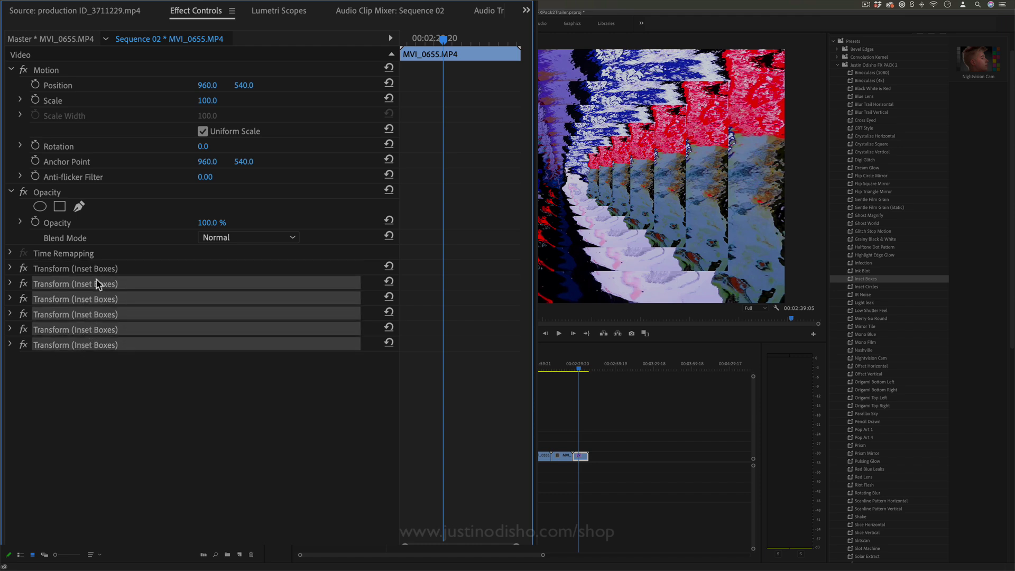
{"action": "key", "text": "Delete"}
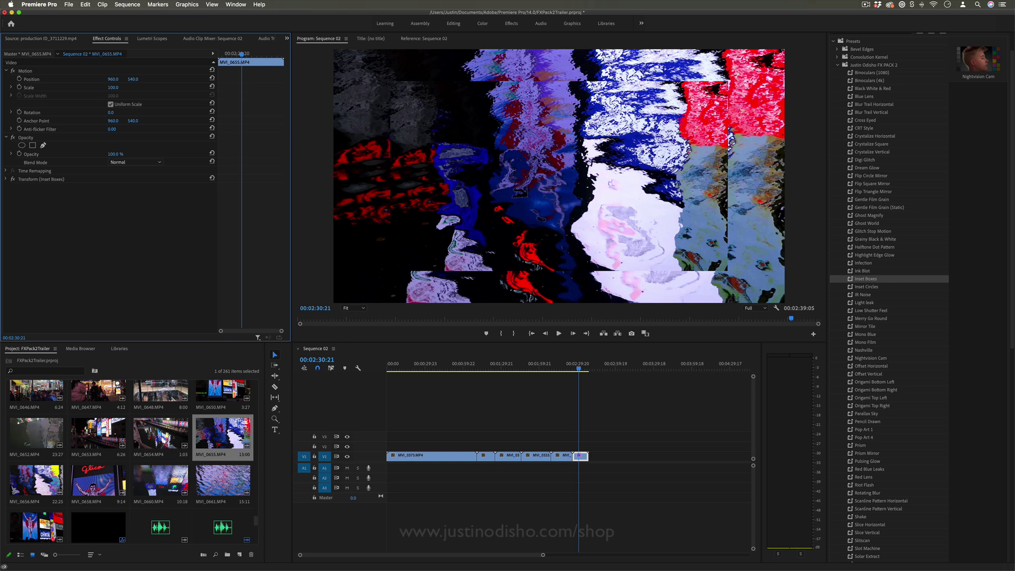
Step: Delete the leftover Inset Boxes effects, undoing once, until none remain
{"action": "left_click", "coordinate": [61, 179]}
{"action": "key", "text": "Delete"}
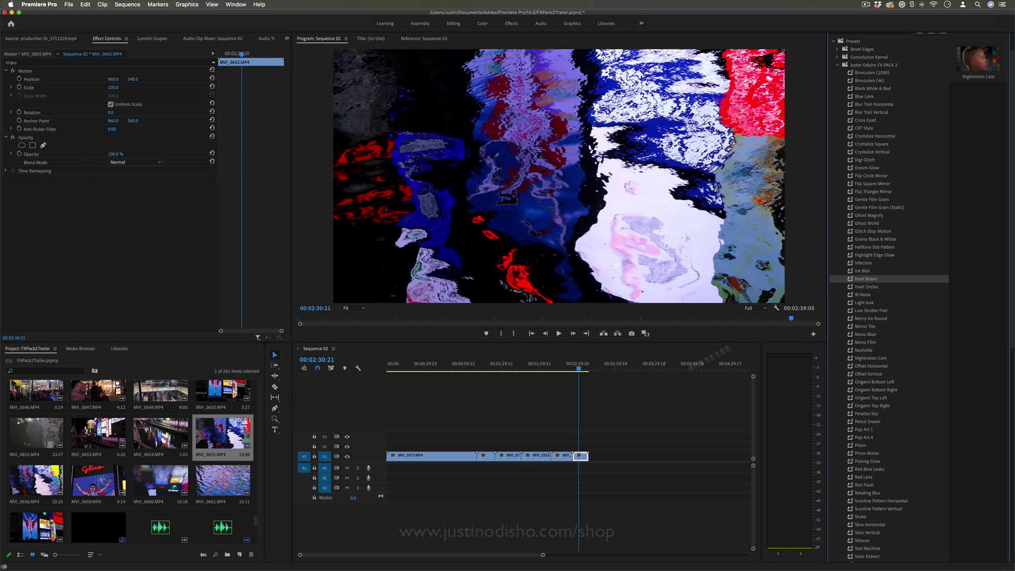
{"action": "key", "text": "super+z"}
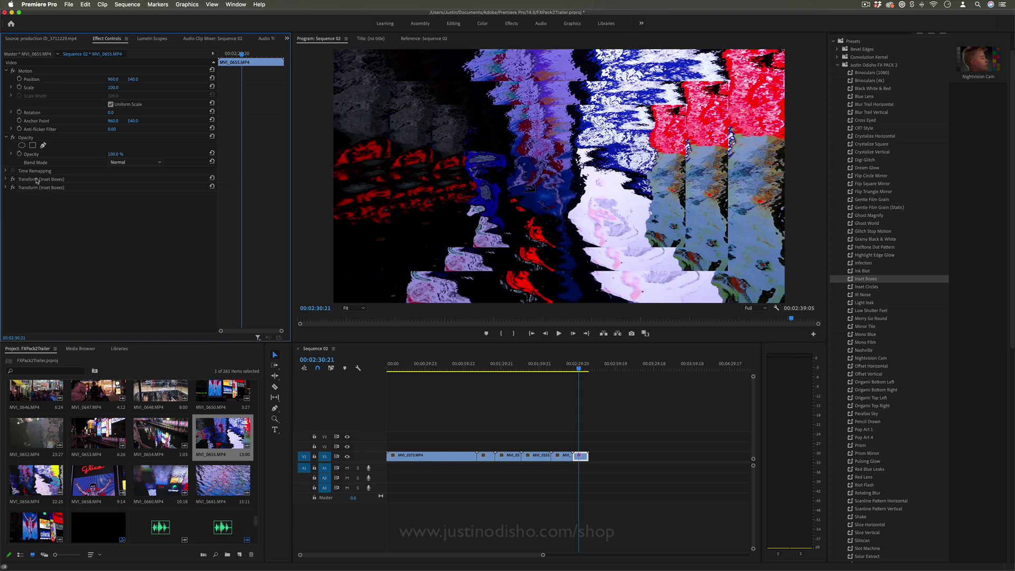
{"action": "left_click", "coordinate": [37, 180]}
{"action": "key", "text": "Delete"}
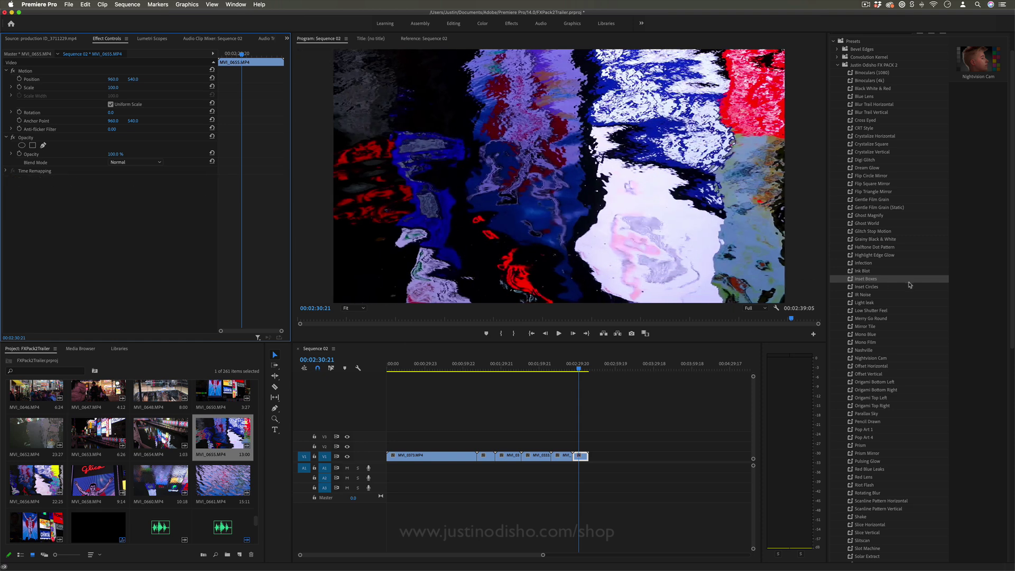
Step: Apply Inset Boxes and Black White & Red to MVI_0655, preview, and select Leave Color
{"action": "left_click_drag", "start_coordinate": [867, 278], "coordinate": [581, 455]}
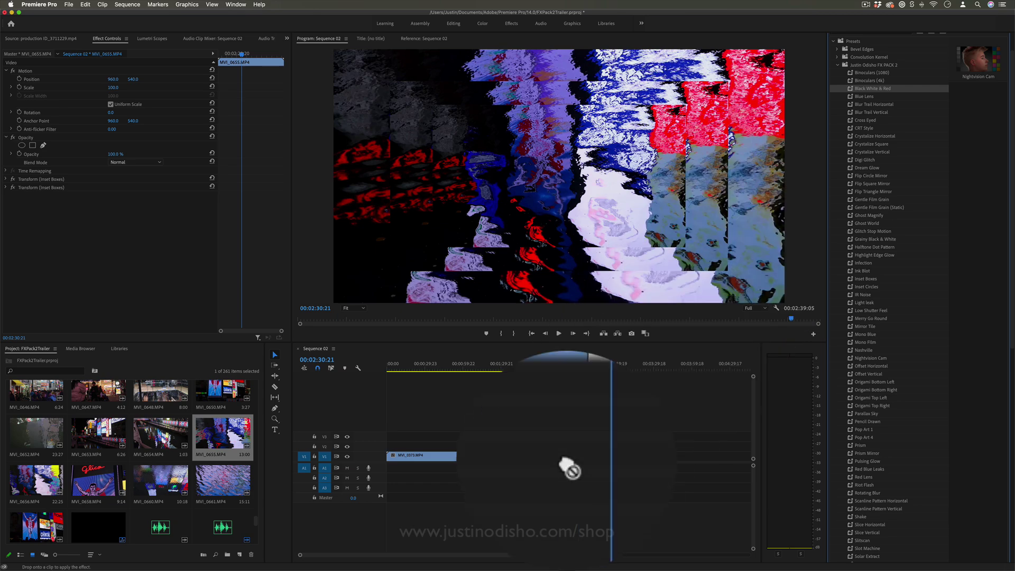
{"action": "left_click_drag", "start_coordinate": [892, 119], "coordinate": [578, 456]}
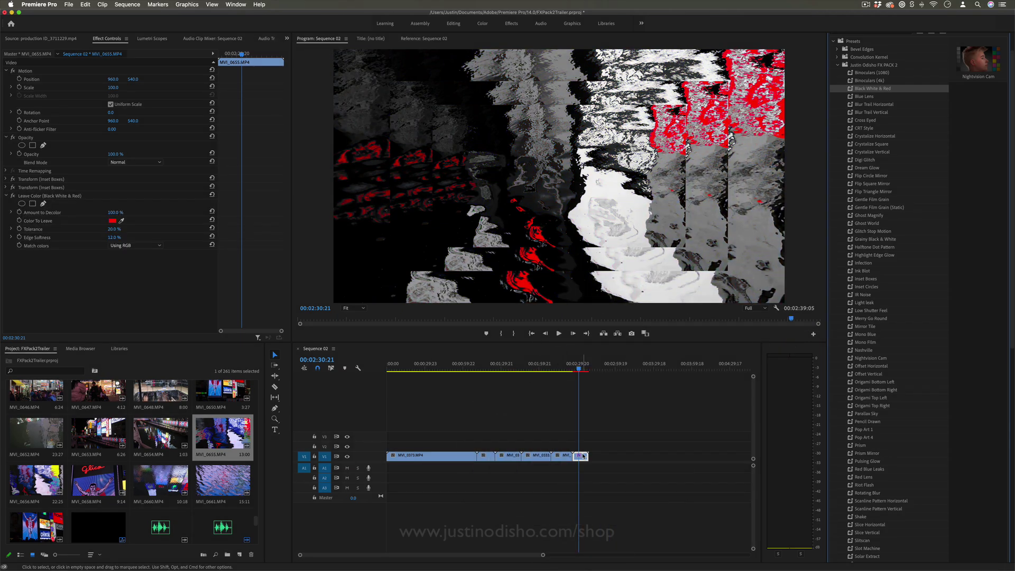
{"action": "left_click", "coordinate": [569, 366]}
{"action": "key", "text": "space"}
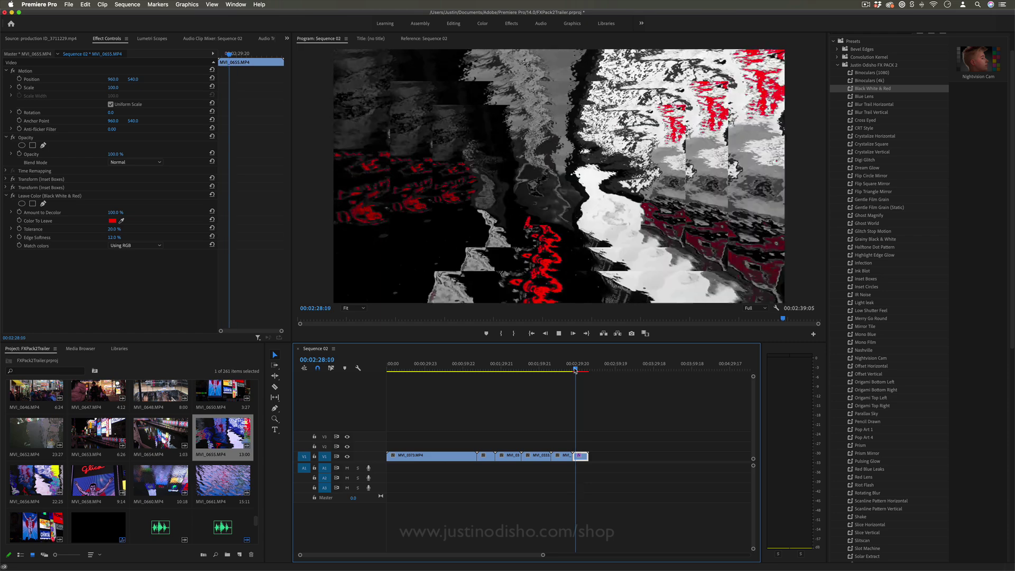
{"action": "key", "text": "space"}
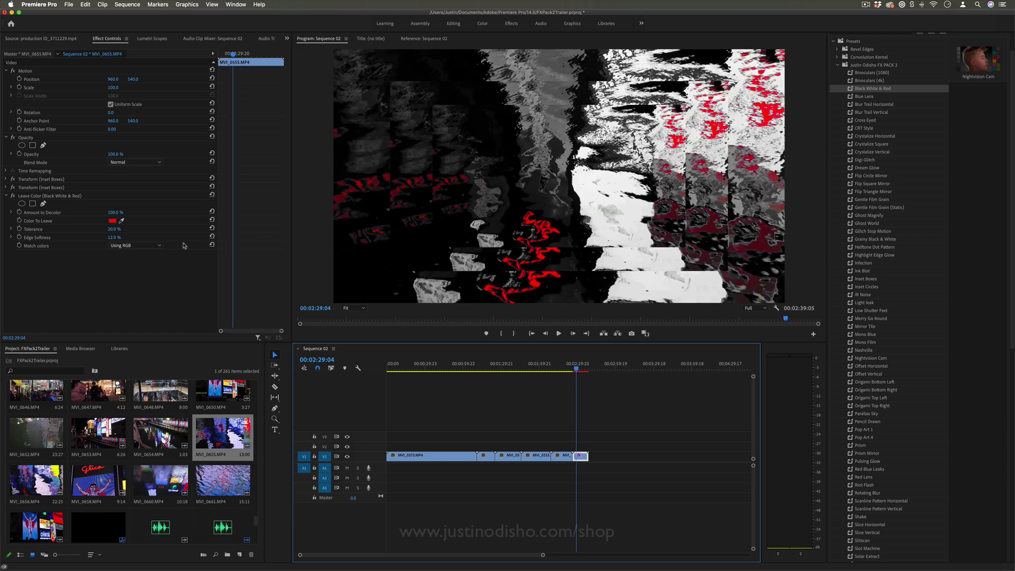
{"action": "left_click", "coordinate": [36, 197]}
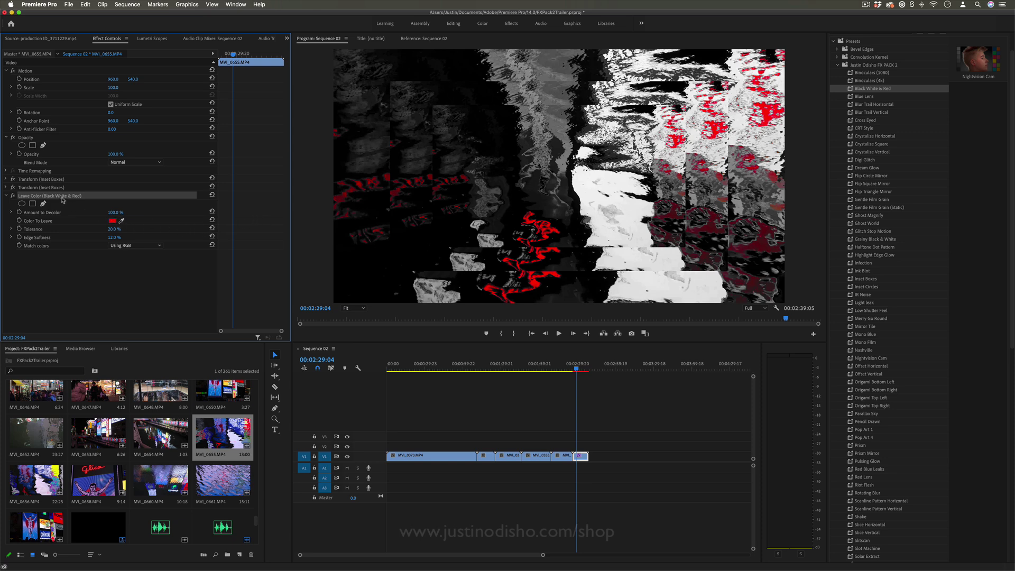
Step: Change Leave Color's kept colour from red to blue
{"action": "left_click", "coordinate": [116, 221]}
{"action": "left_click_drag", "start_coordinate": [416, 319], "coordinate": [417, 328]}
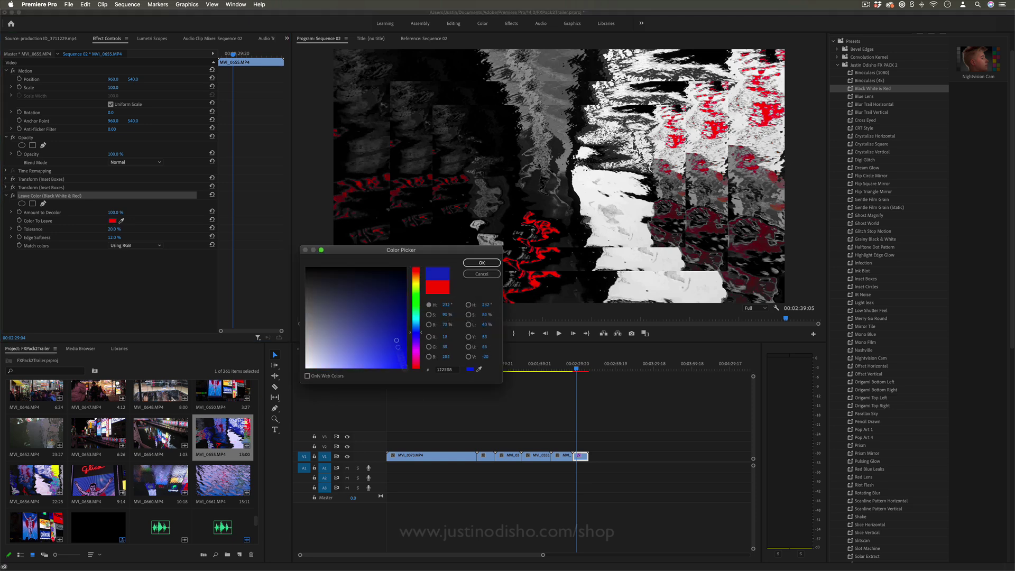
{"action": "left_click", "coordinate": [420, 325]}
{"action": "left_click", "coordinate": [481, 262]}
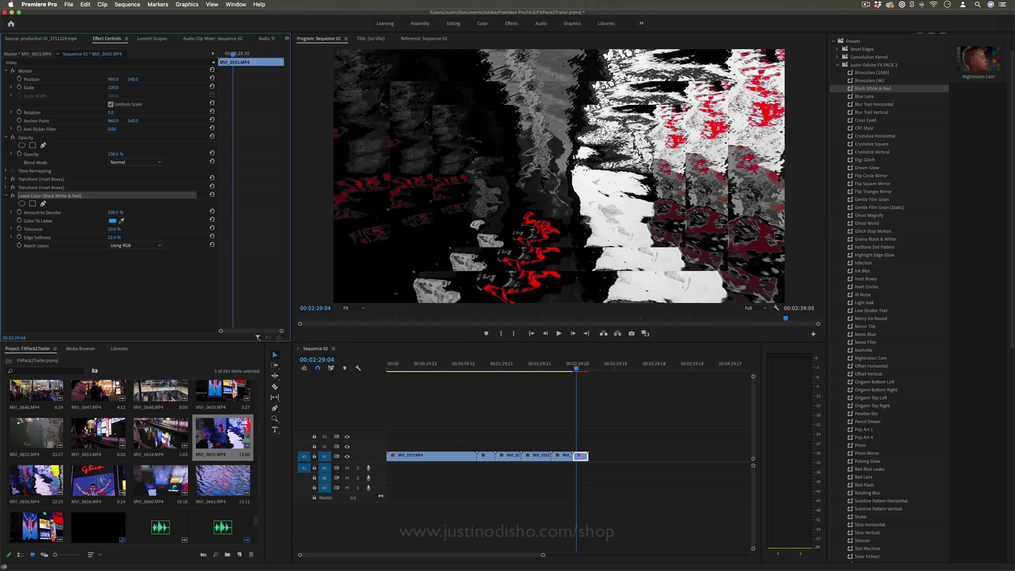
Step: Preview the blue-kept look, then delete the Black White & Red effects
{"action": "key", "text": "space"}
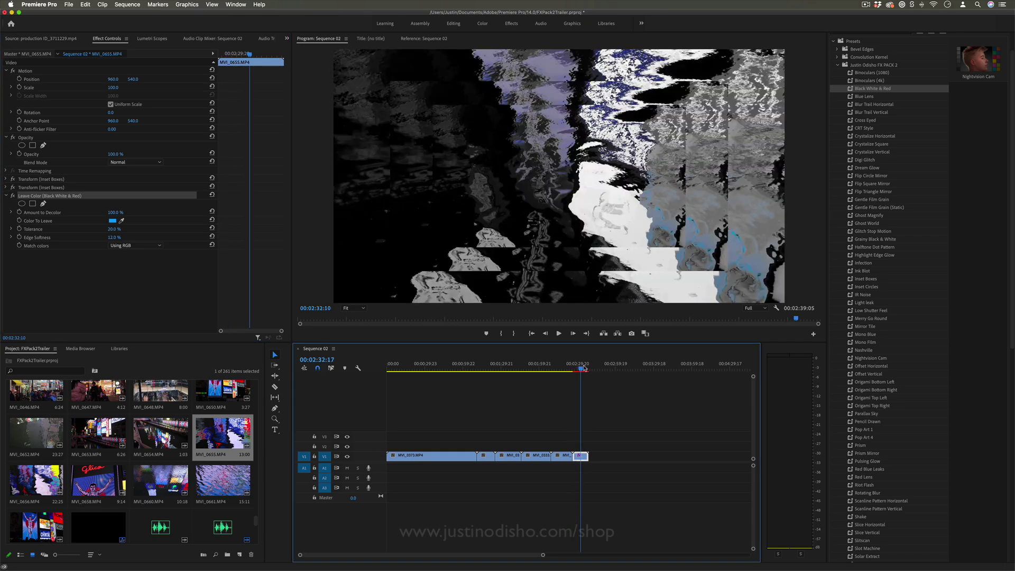
{"action": "key", "text": "space"}
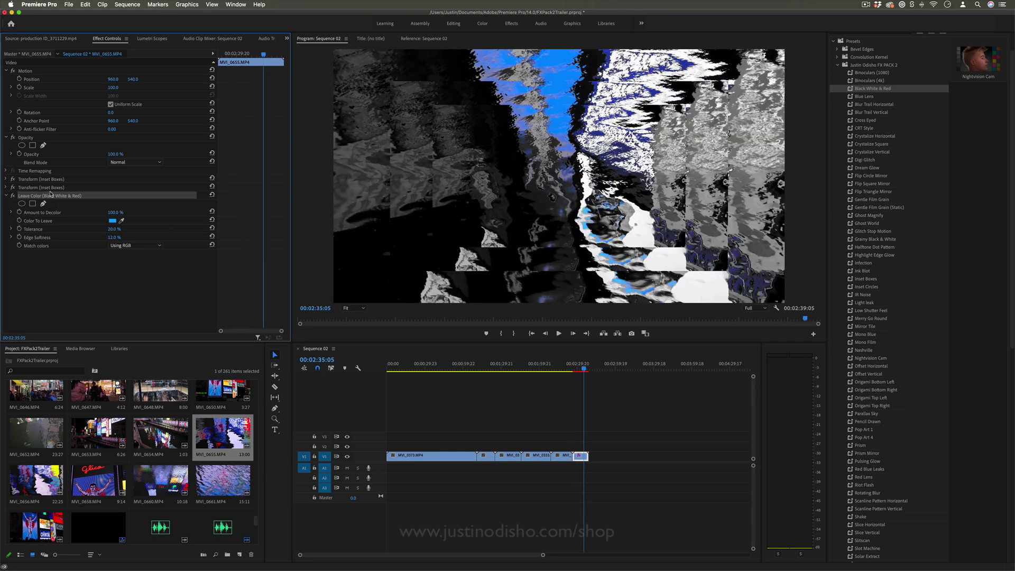
{"action": "key", "text": "Delete"}
{"action": "key", "text": "Delete"}
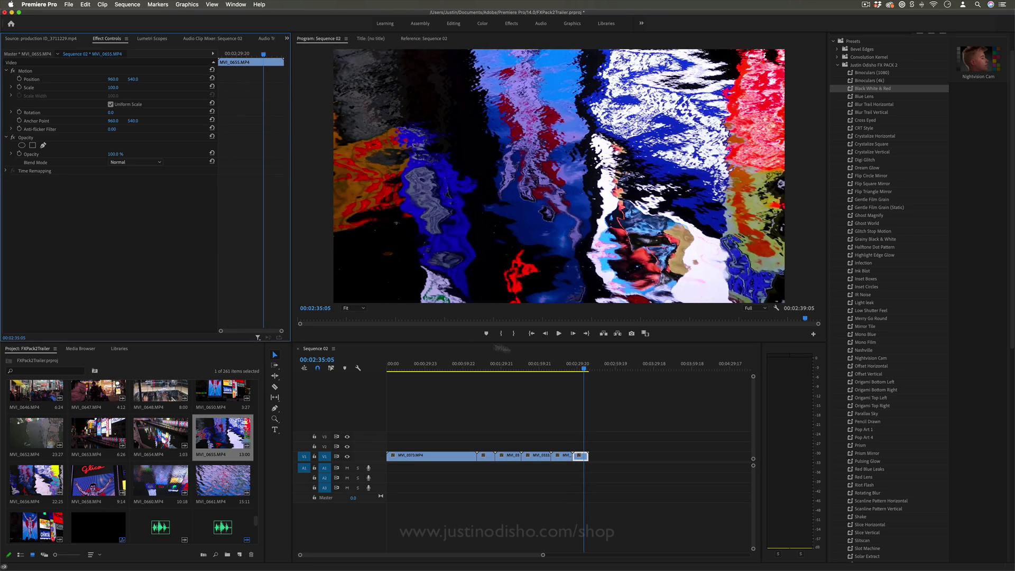
Step: Apply Nightvision Cam to the first clip, MVI_0373, and play back its green night-vision look
{"action": "left_click_drag", "start_coordinate": [472, 366], "coordinate": [449, 369]}
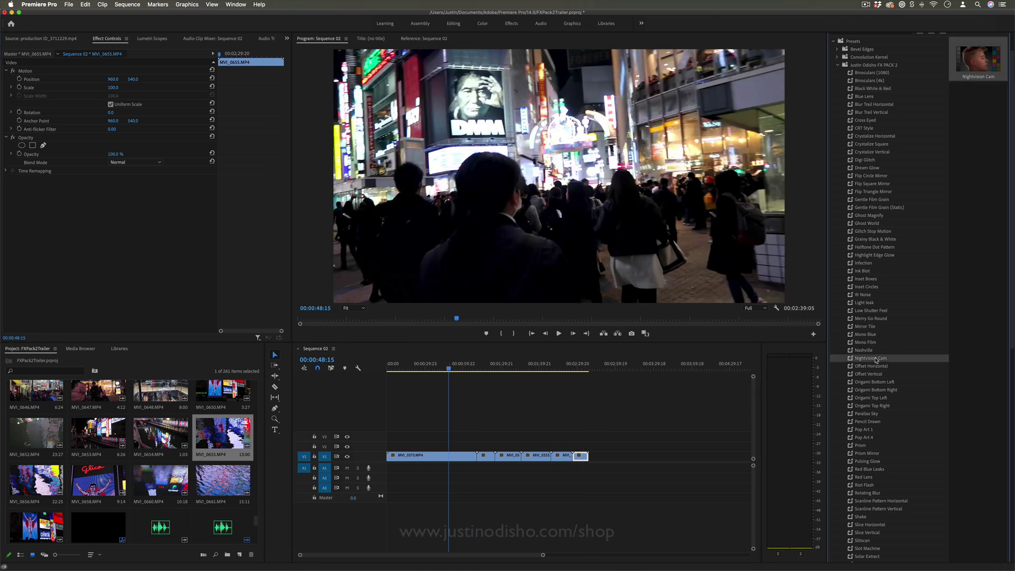
{"action": "mouse_move", "coordinate": [872, 359]}
{"action": "left_mouse_down"}
{"action": "mouse_move", "coordinate": [516, 407]}
{"action": "mouse_move", "coordinate": [432, 455]}
{"action": "left_mouse_up"}
{"action": "left_click_drag", "start_coordinate": [449, 366], "coordinate": [438, 369]}
{"action": "key", "text": "space"}
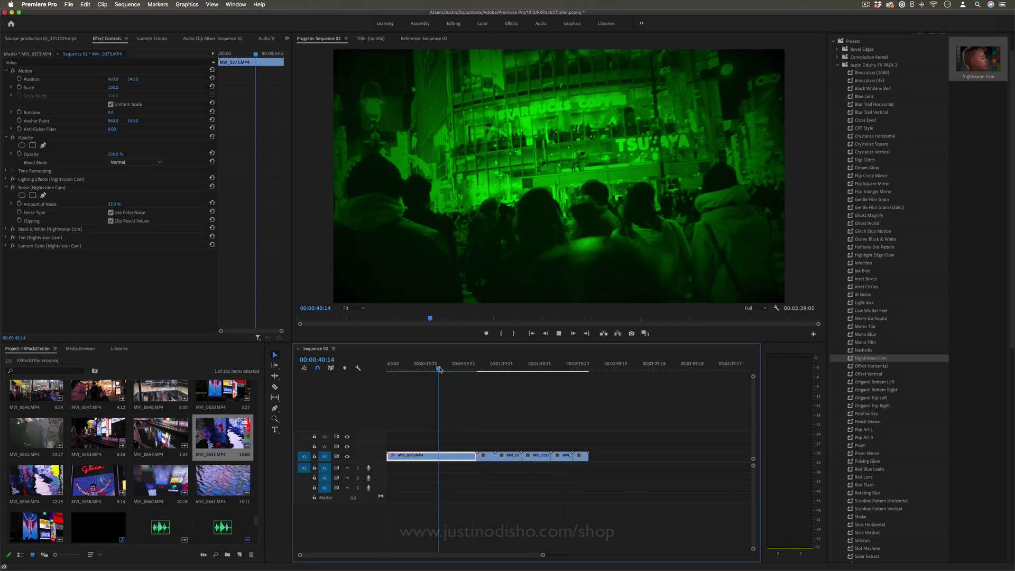
{"action": "key", "text": "space"}
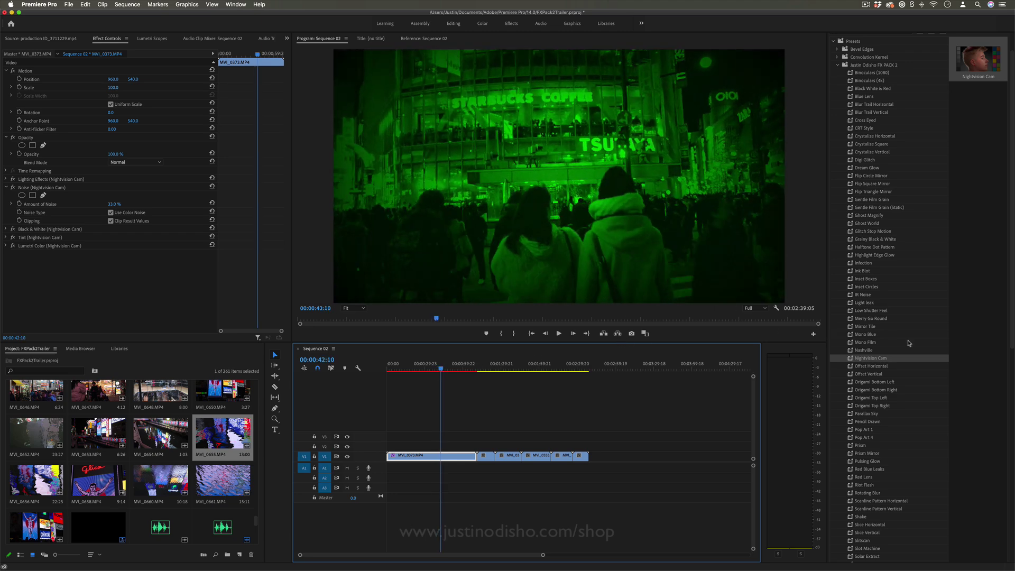
Step: Undo Nightvision Cam, apply Low Shutter Feel to MVI_0373, then layer Nightvision Cam on top
{"action": "key", "text": "super+z"}
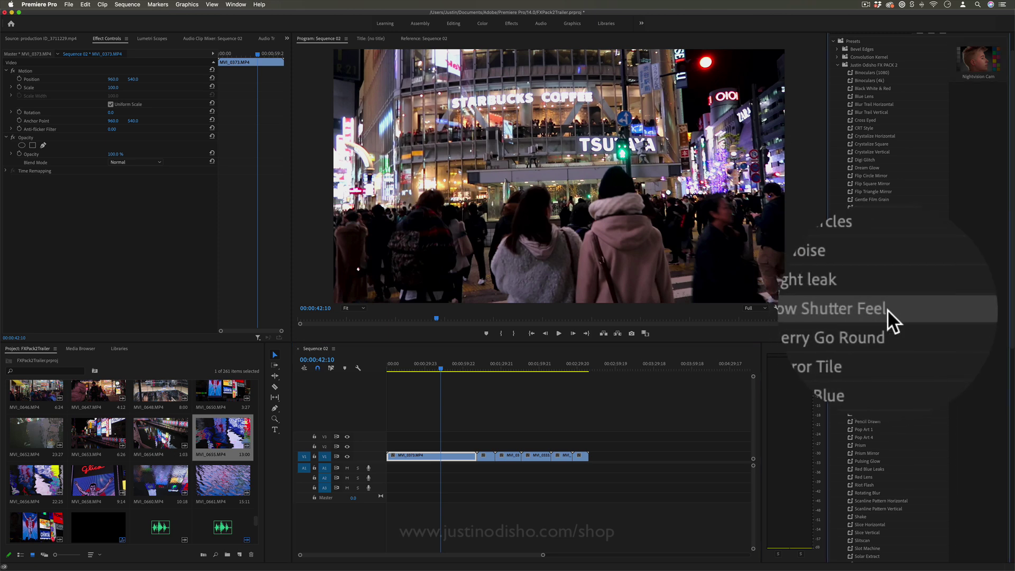
{"action": "left_click_drag", "start_coordinate": [871, 310], "coordinate": [435, 458]}
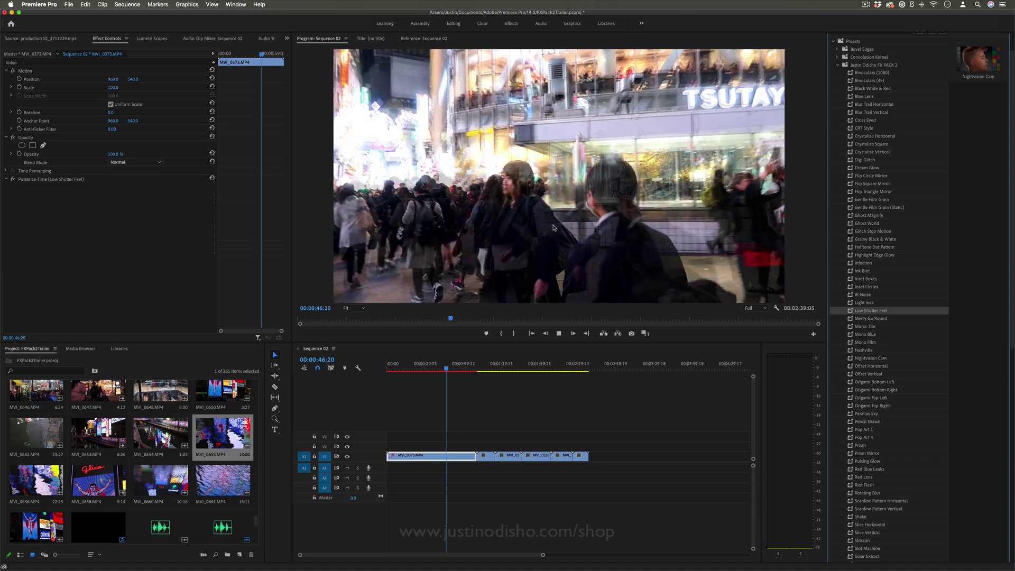
{"action": "key", "text": "space"}
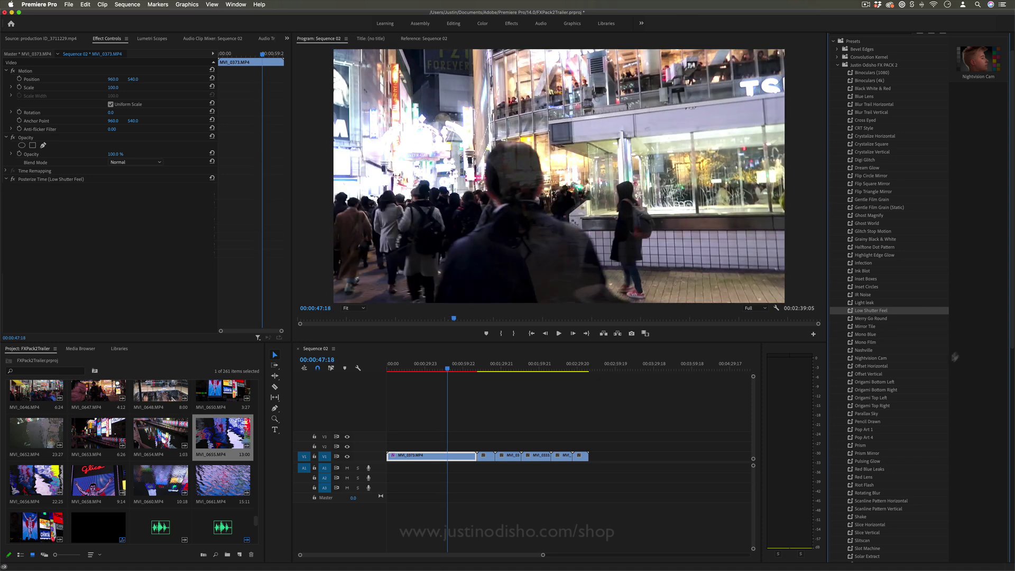
{"action": "left_click_drag", "start_coordinate": [872, 357], "coordinate": [432, 456]}
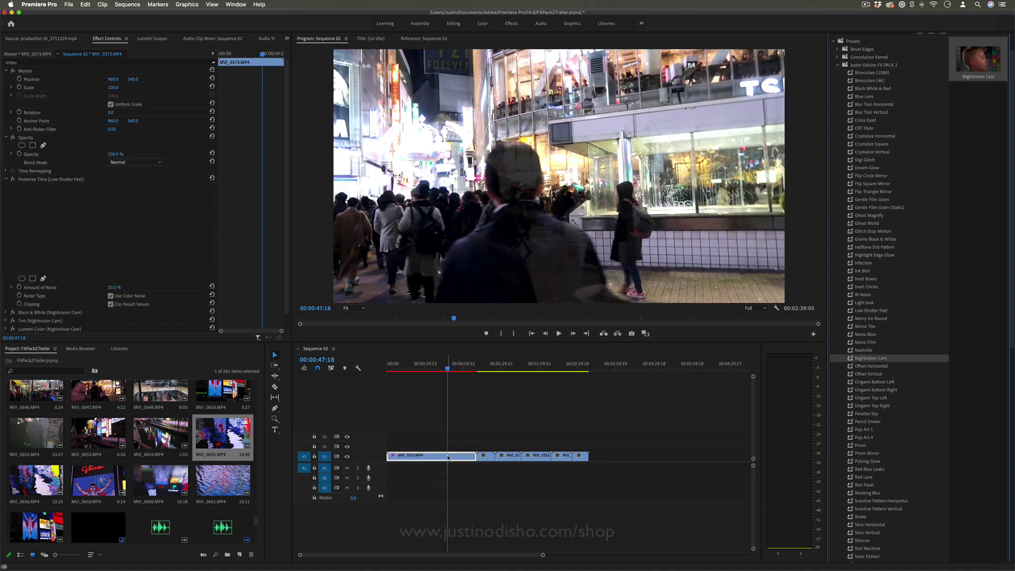
{"action": "key", "text": "space"}
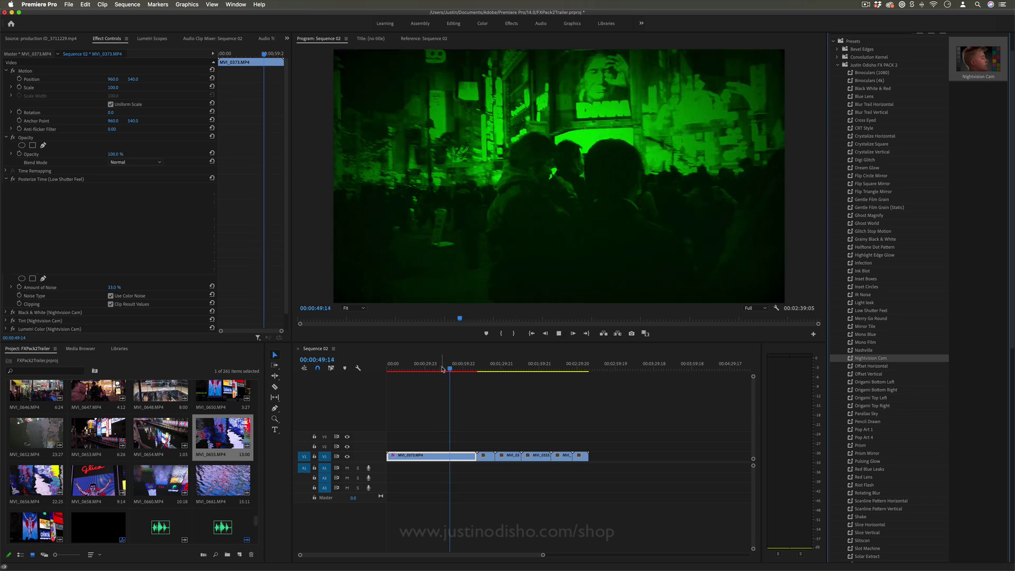
Step: Apply the CRT Style preset to torii gates clip MVI_0595, then go to the next clip
{"action": "left_click", "coordinate": [486, 364]}
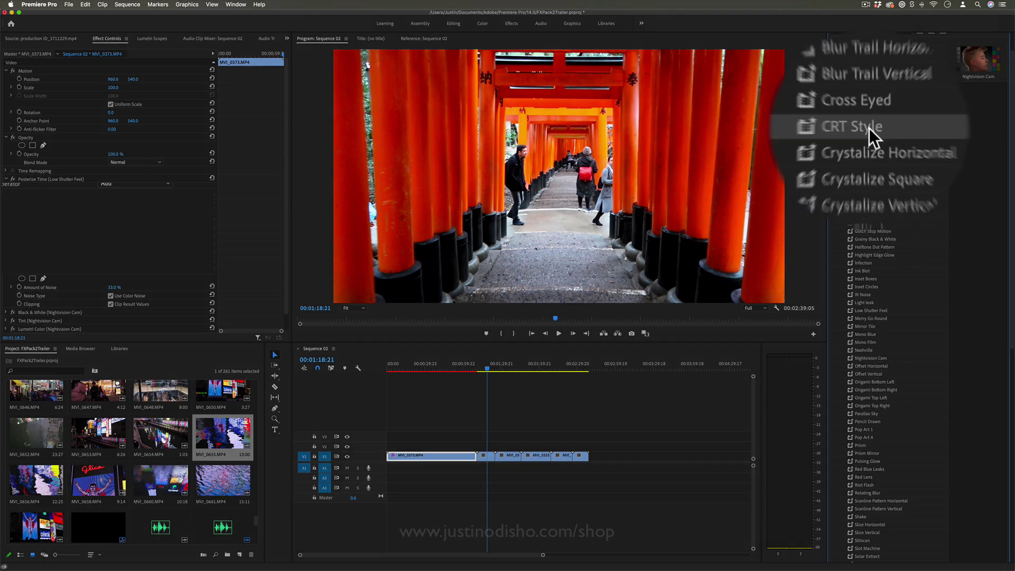
{"action": "mouse_move", "coordinate": [871, 128]}
{"action": "left_mouse_down"}
{"action": "mouse_move", "coordinate": [508, 456]}
{"action": "mouse_move", "coordinate": [492, 459]}
{"action": "left_mouse_up"}
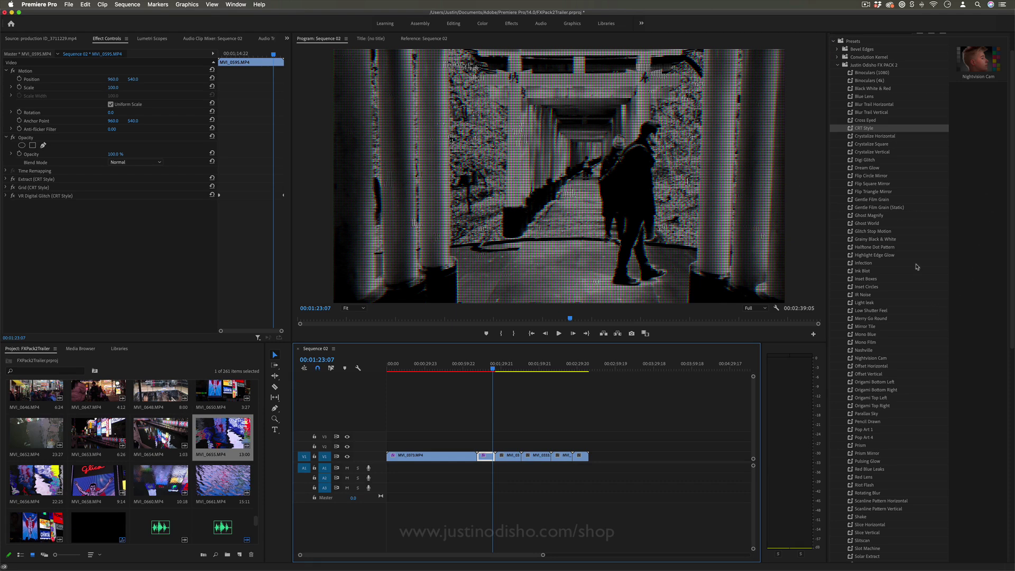
{"action": "left_click", "coordinate": [506, 366]}
{"action": "scroll", "coordinate": [881, 389], "scroll_direction": "down", "scroll_amount": 3}
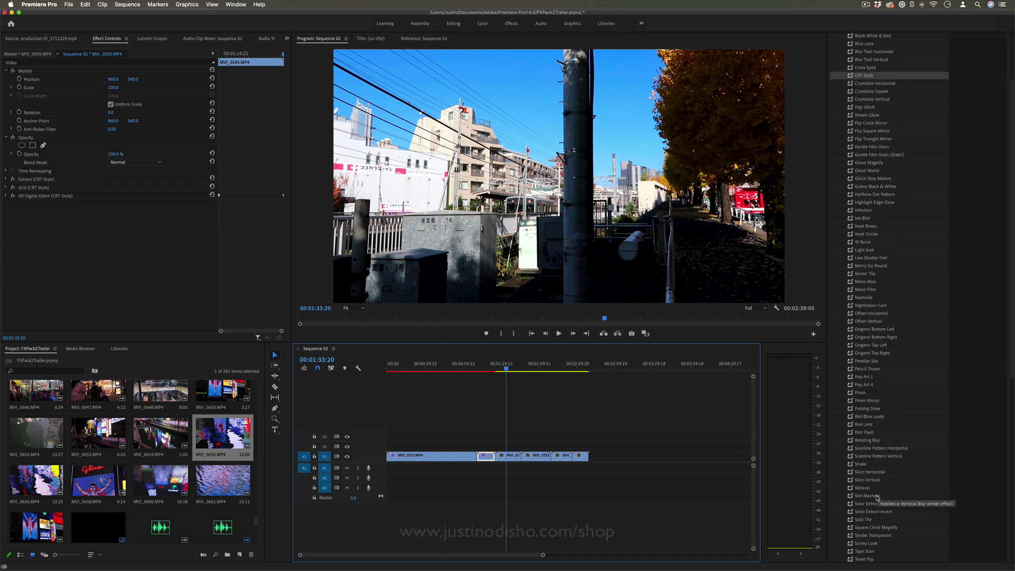
Step: Apply Sunny Look to the street clip, preview it, and undo a trial Thermal Vision on the umbrella clip
{"action": "left_click", "coordinate": [886, 545]}
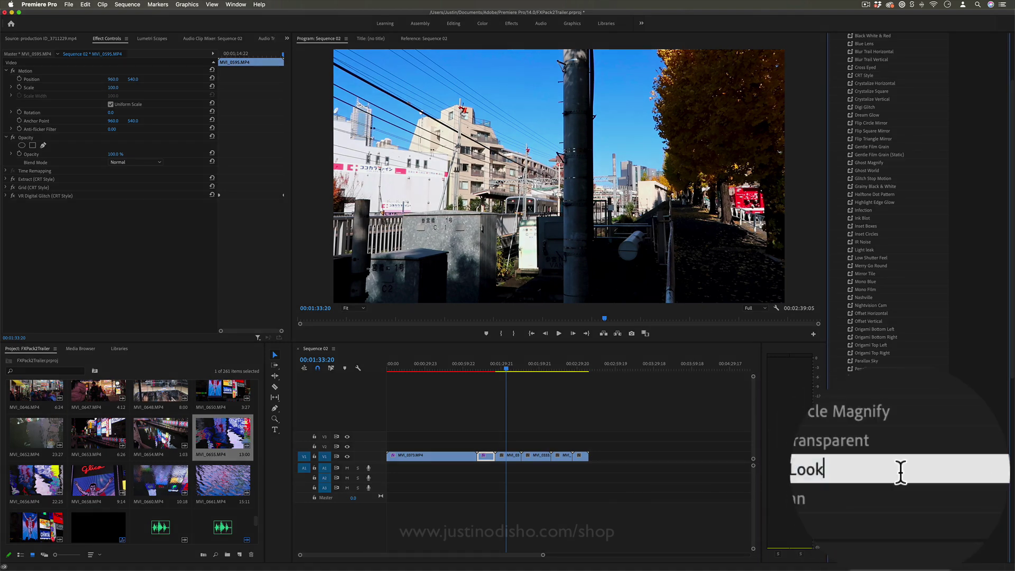
{"action": "left_click_drag", "start_coordinate": [866, 545], "coordinate": [491, 456]}
{"action": "left_click", "coordinate": [499, 363]}
{"action": "key", "text": "space"}
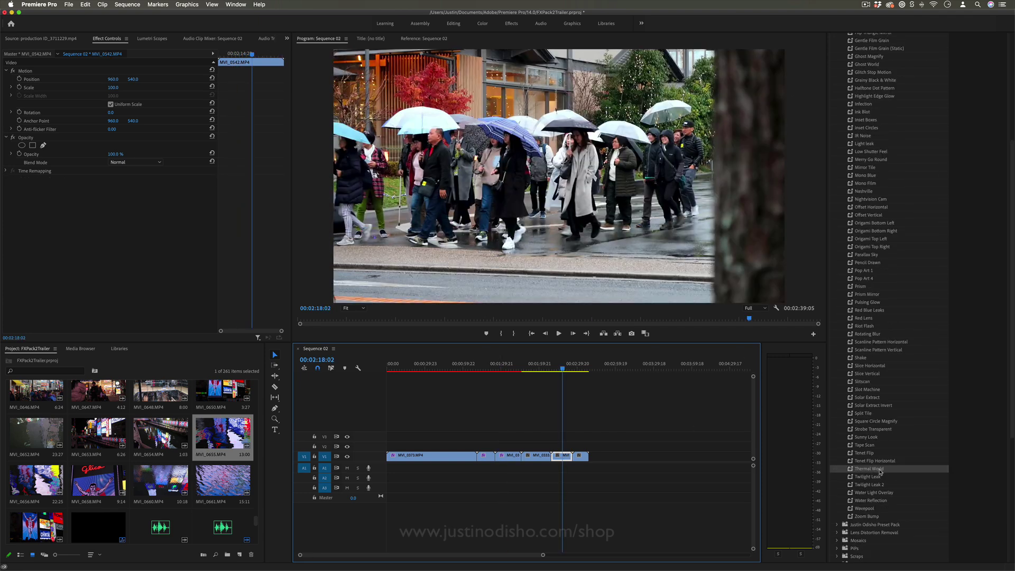
{"action": "left_click_drag", "start_coordinate": [880, 469], "coordinate": [564, 456]}
{"action": "key", "text": "super+z"}
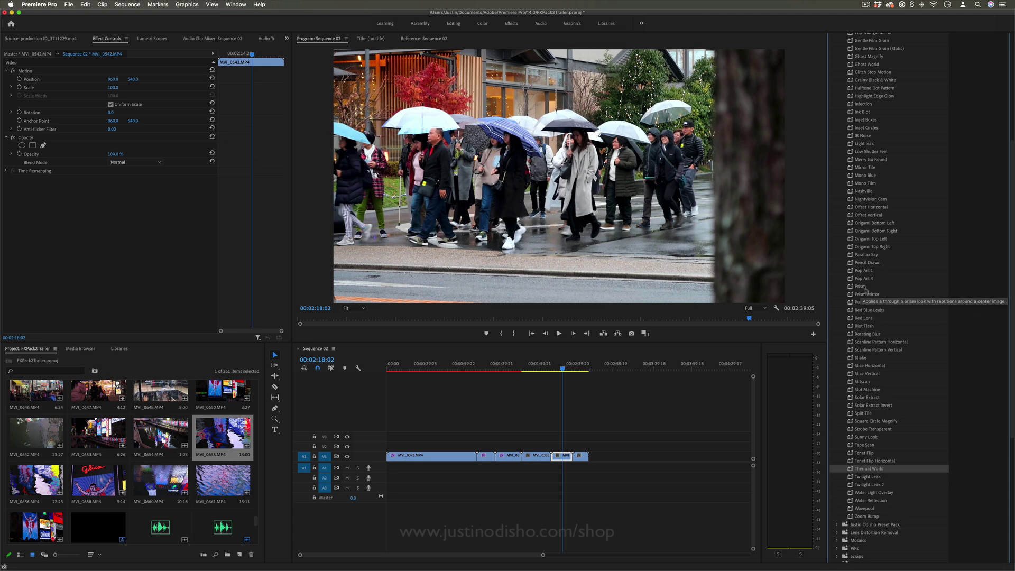
{"action": "scroll", "coordinate": [872, 294], "scroll_direction": "up", "scroll_amount": 3}
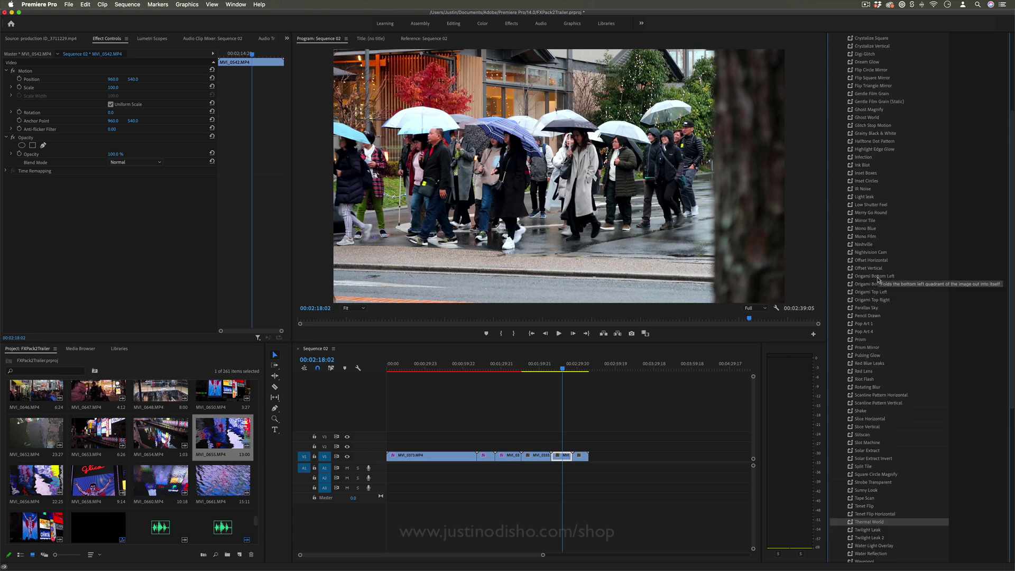
{"action": "left_click_drag", "start_coordinate": [873, 276], "coordinate": [563, 457]}
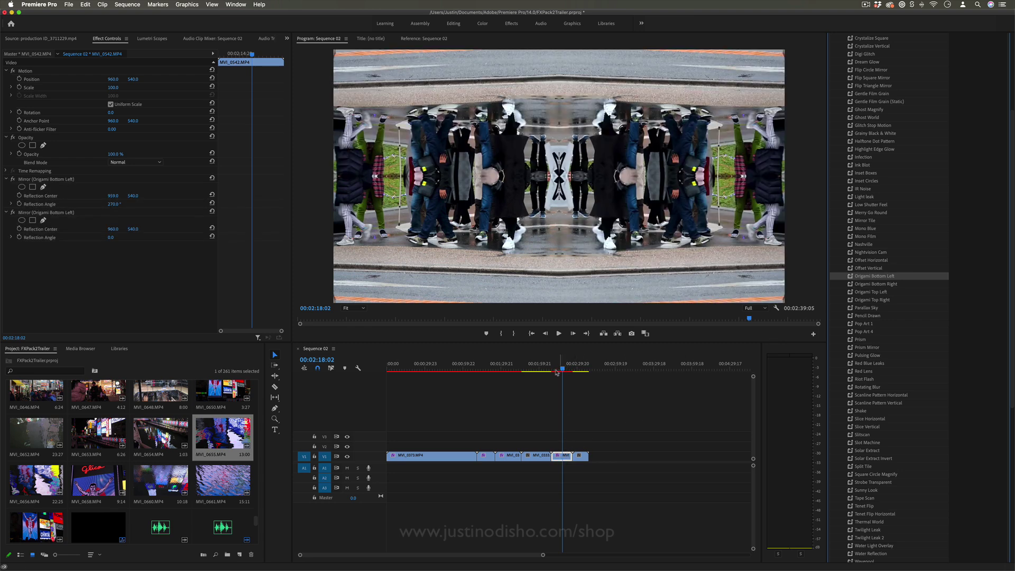
{"action": "left_click_drag", "start_coordinate": [564, 370], "coordinate": [558, 371]}
{"action": "key", "text": "super+z"}
{"action": "left_click_drag", "start_coordinate": [866, 292], "coordinate": [561, 456]}
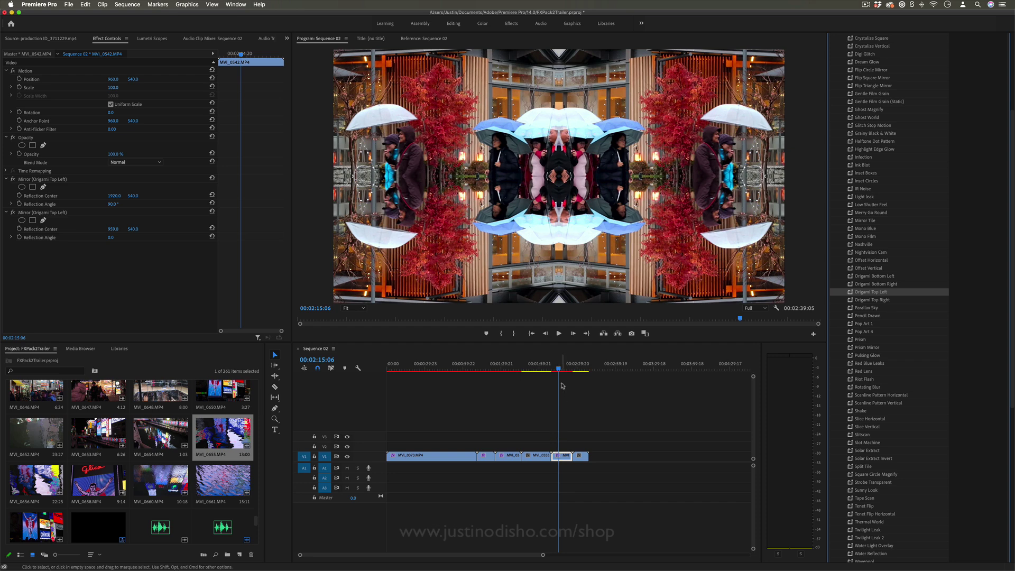
{"action": "left_click_drag", "start_coordinate": [558, 370], "coordinate": [560, 370]}
{"action": "key", "text": "super+z"}
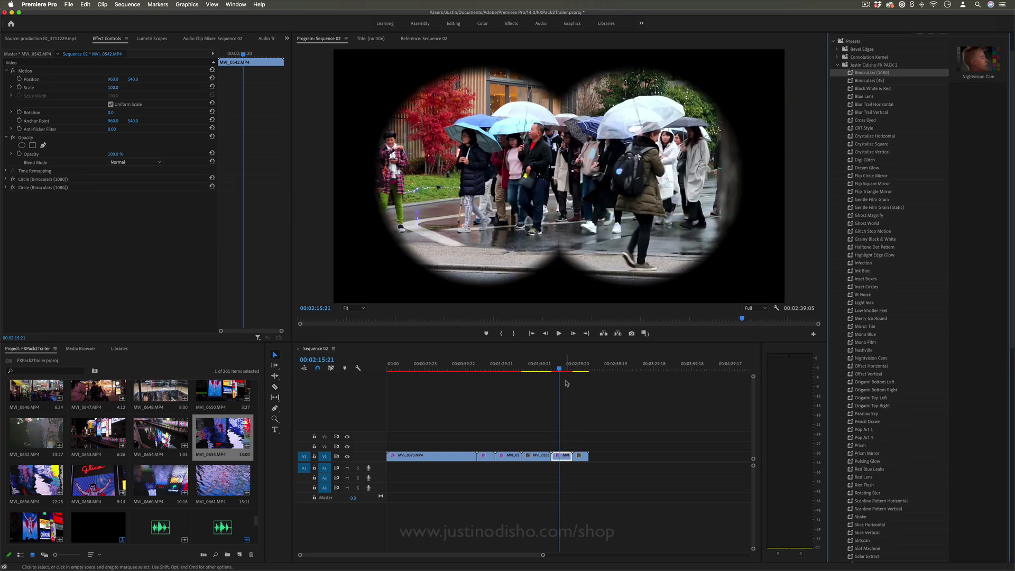
Step: Apply Binoculars, Mono Blue and CRT Style presets in turn to clip MVI_0542
{"action": "left_click_drag", "start_coordinate": [559, 370], "coordinate": [562, 370]}
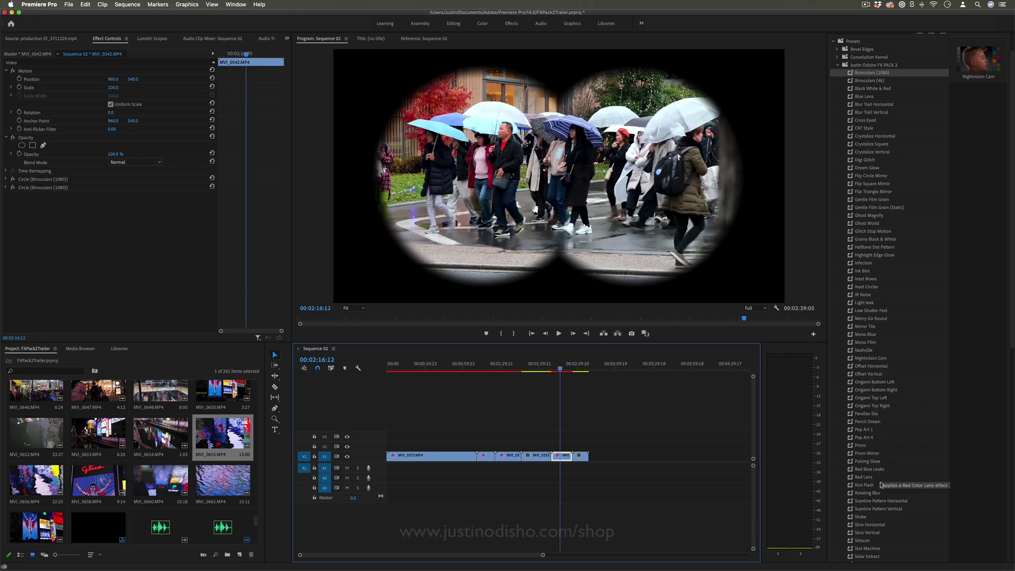
{"action": "mouse_move", "coordinate": [868, 333]}
{"action": "left_mouse_down"}
{"action": "mouse_move", "coordinate": [588, 464]}
{"action": "mouse_move", "coordinate": [565, 456]}
{"action": "left_mouse_up"}
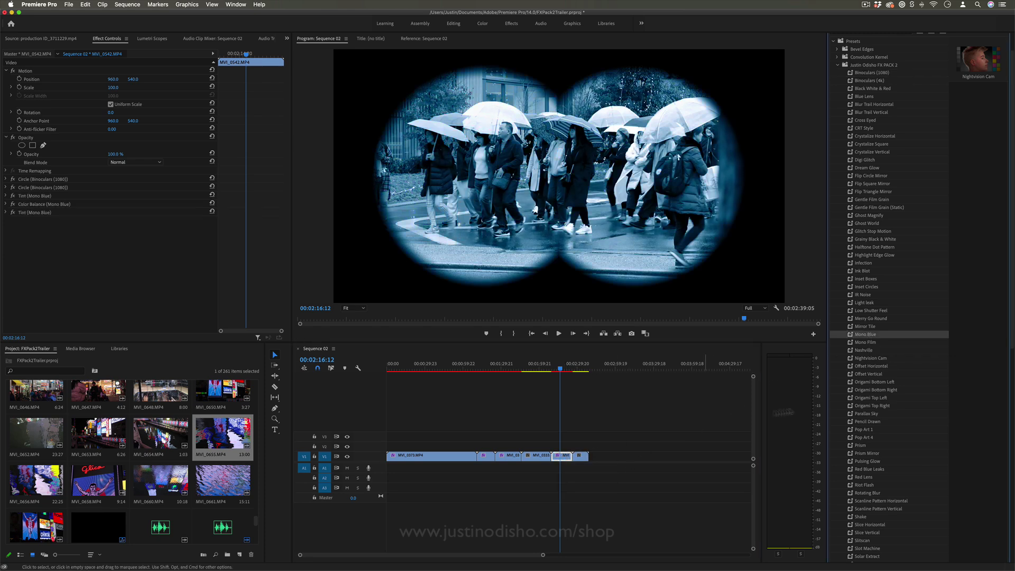
{"action": "left_click_drag", "start_coordinate": [864, 128], "coordinate": [565, 456]}
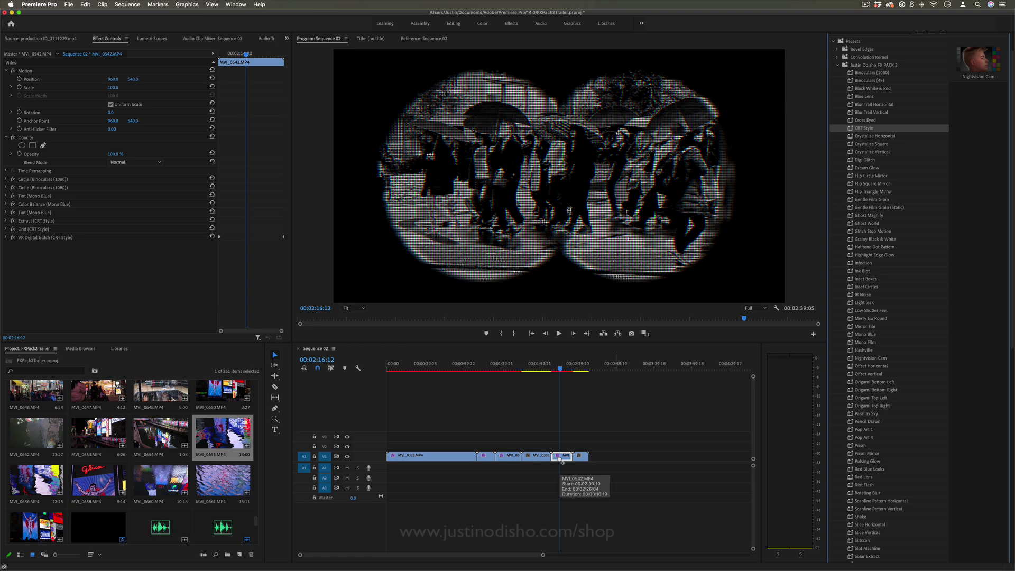
Step: Collapse FX PACK 2, expand the Preset Pack's Effects and Transitions folders, and select Blur Dissolve - B
{"action": "left_click", "coordinate": [856, 66]}
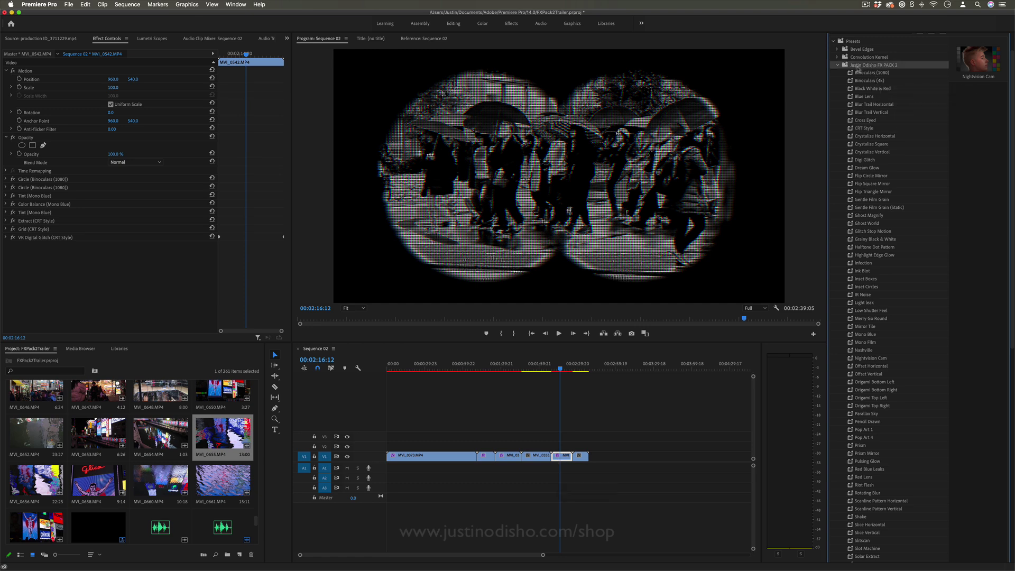
{"action": "left_click", "coordinate": [839, 66]}
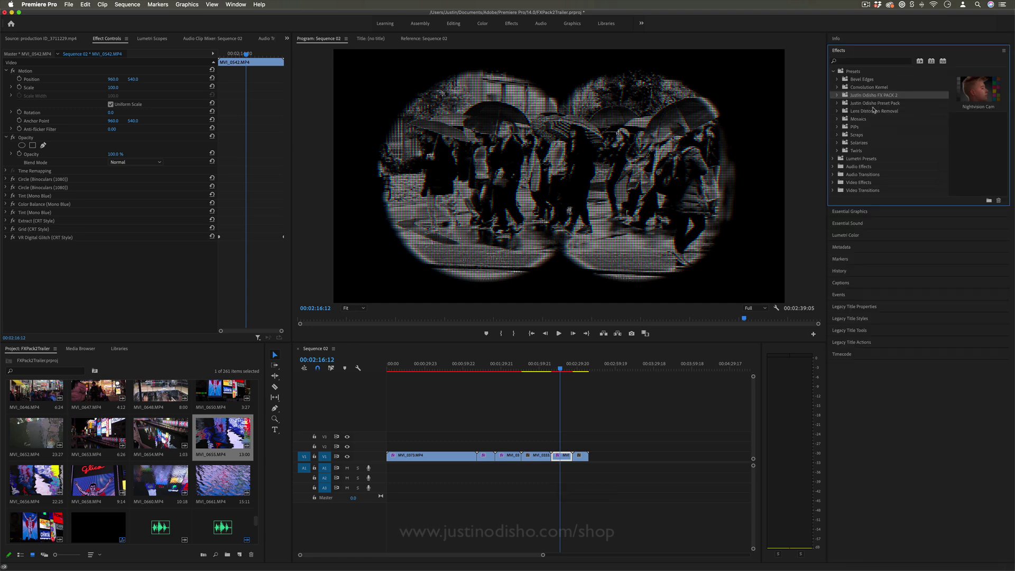
{"action": "left_click", "coordinate": [837, 103]}
{"action": "left_click", "coordinate": [842, 111]}
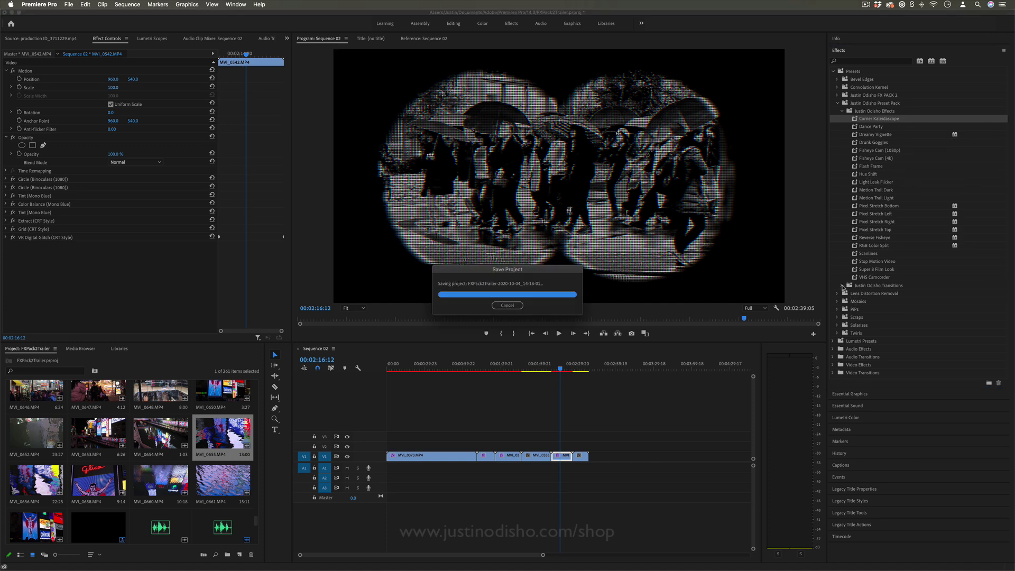
{"action": "left_click", "coordinate": [843, 286]}
{"action": "left_click", "coordinate": [868, 316]}
{"action": "scroll", "coordinate": [869, 316], "scroll_direction": "down", "scroll_amount": 3}
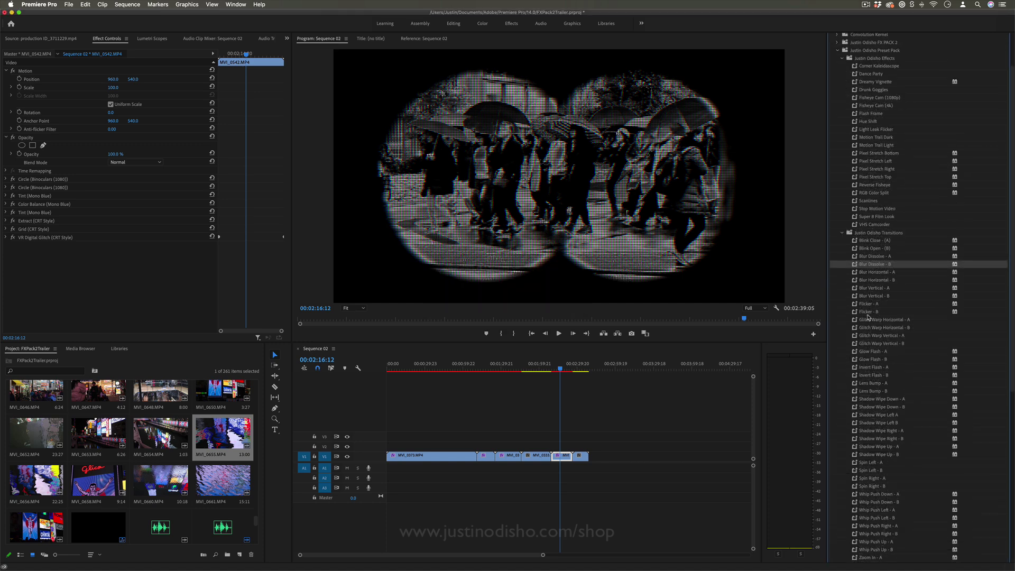
{"action": "scroll", "coordinate": [866, 316], "scroll_direction": "down", "scroll_amount": 3}
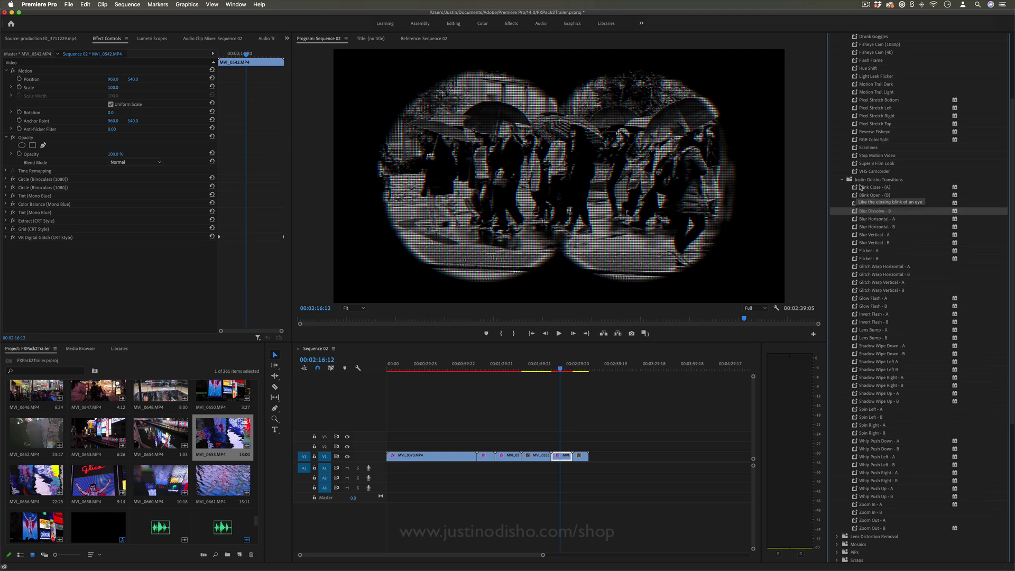
{"action": "left_click", "coordinate": [579, 370]}
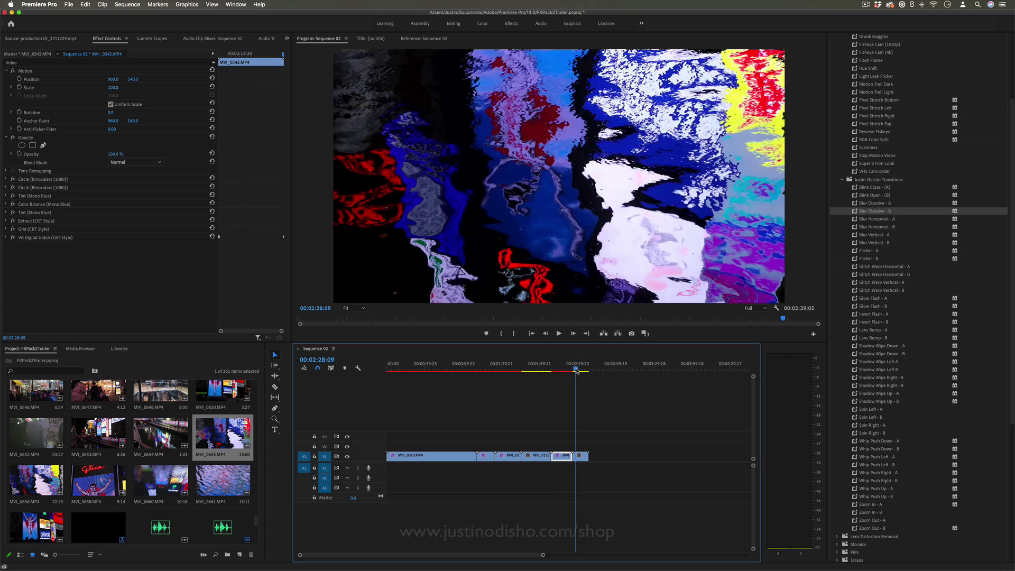